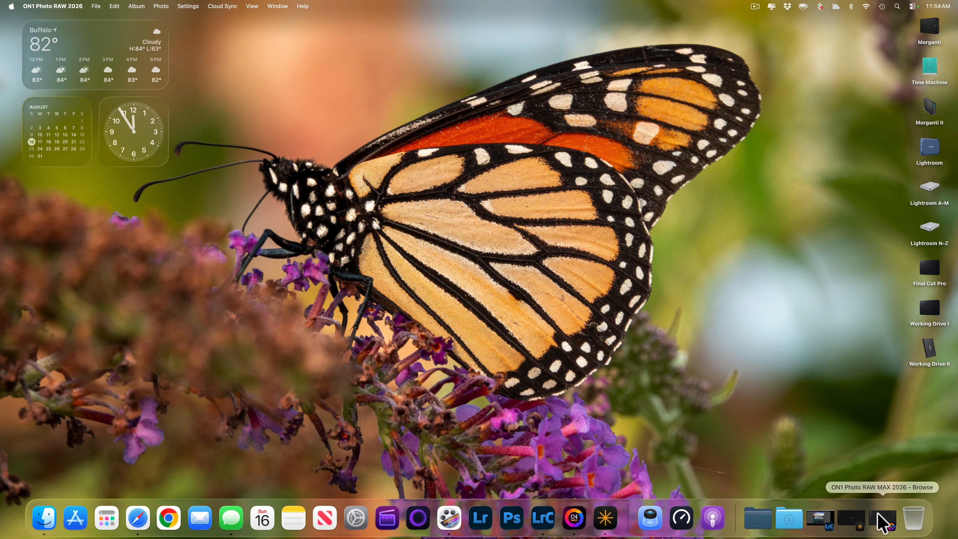
# - Switch to Lightroom Classic and review the waterfall photo's Basic tone adjustments and its Effects vignette settings
pyautogui.click(830, 517)
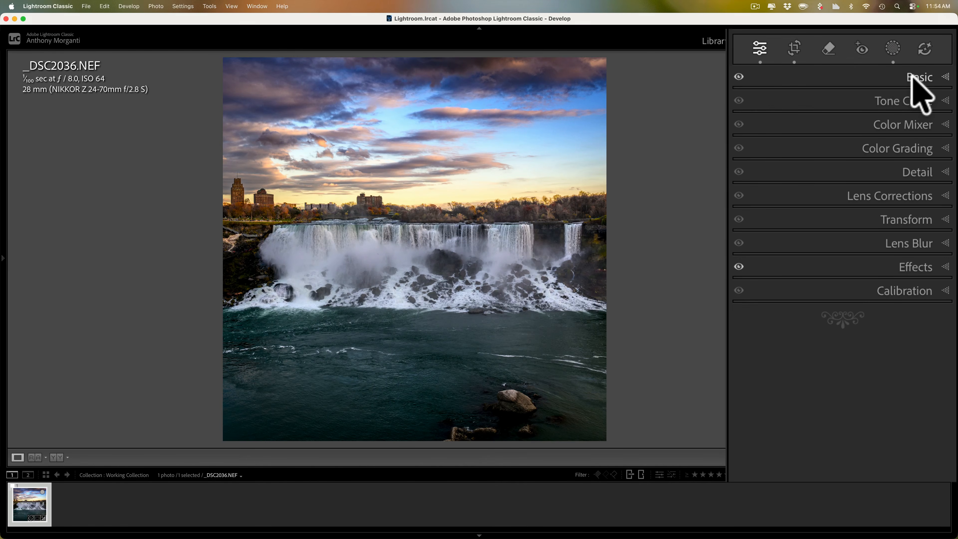
pyautogui.click(916, 79)
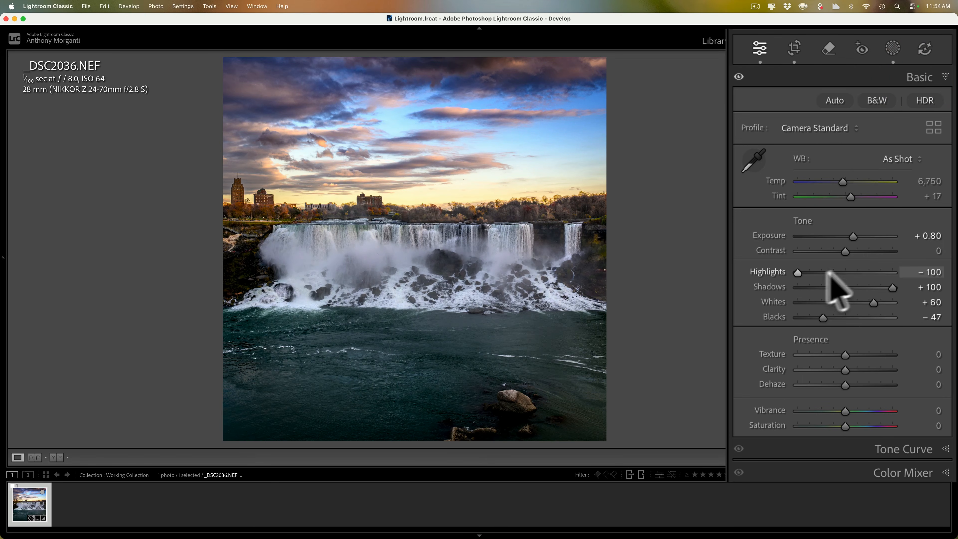
pyautogui.click(924, 76)
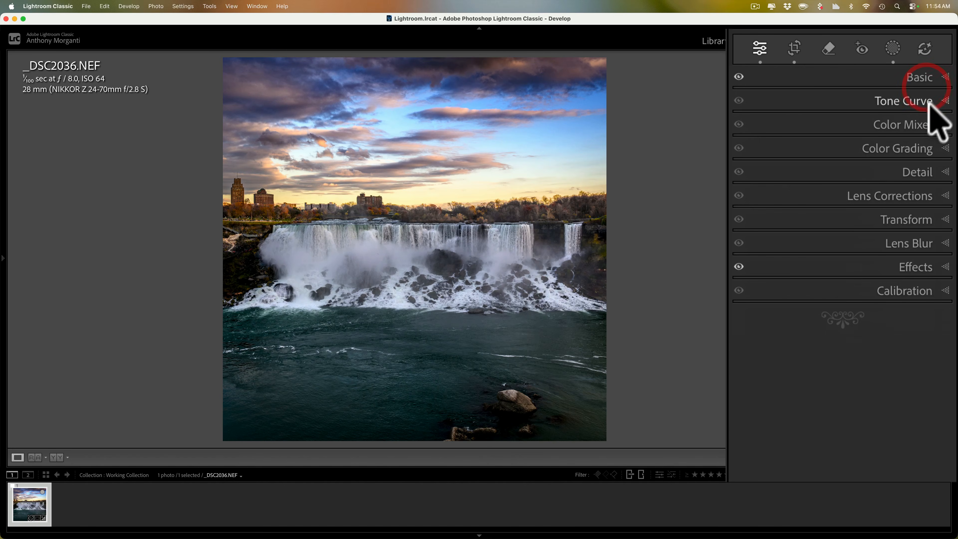
pyautogui.click(916, 268)
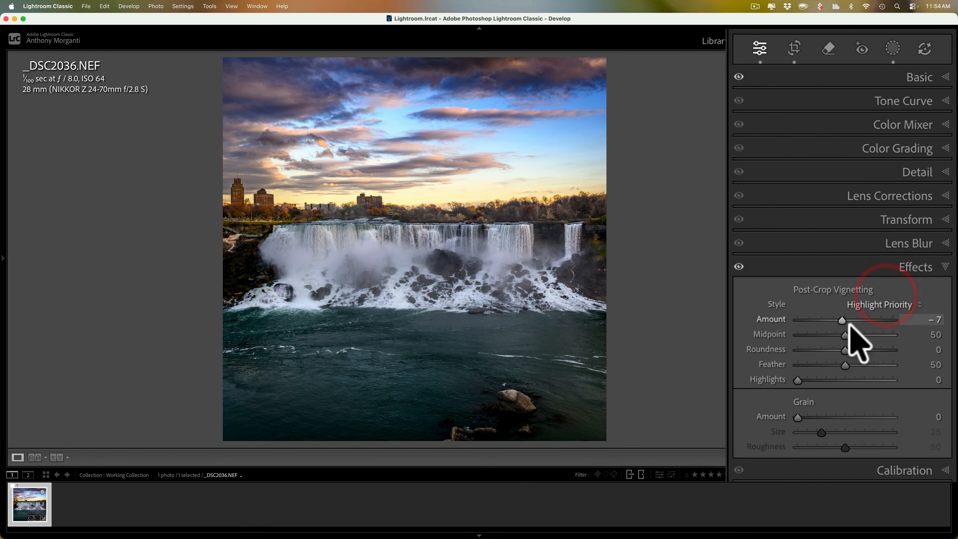
pyautogui.click(897, 272)
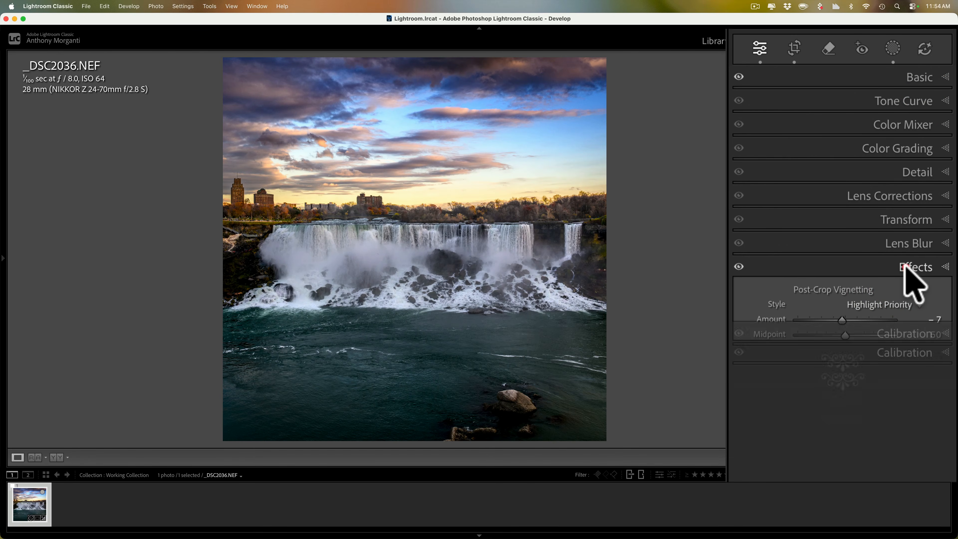
# - Examine the coverage of the photo's sky, Water and Vegetation masks, and check how the image is cropped
pyautogui.click(911, 144)
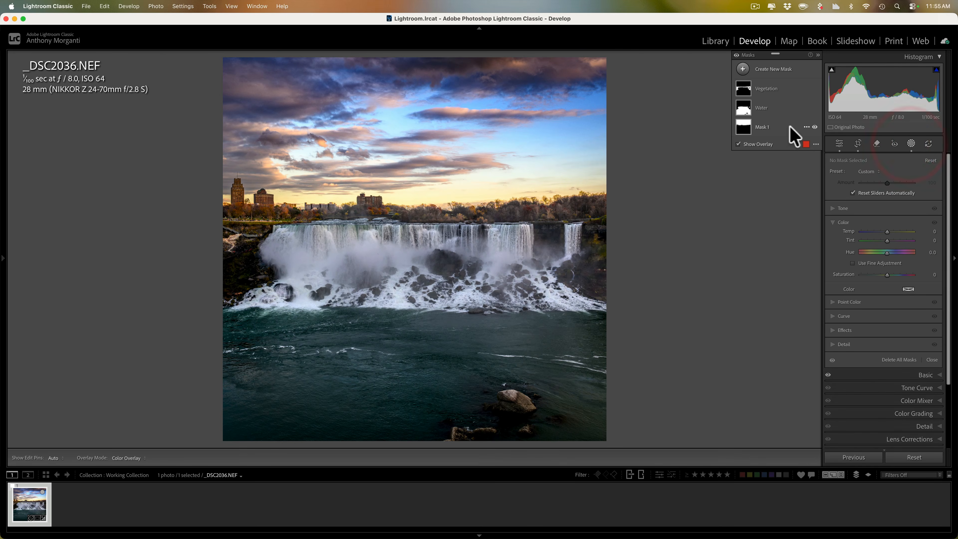
pyautogui.moveTo(749, 132)
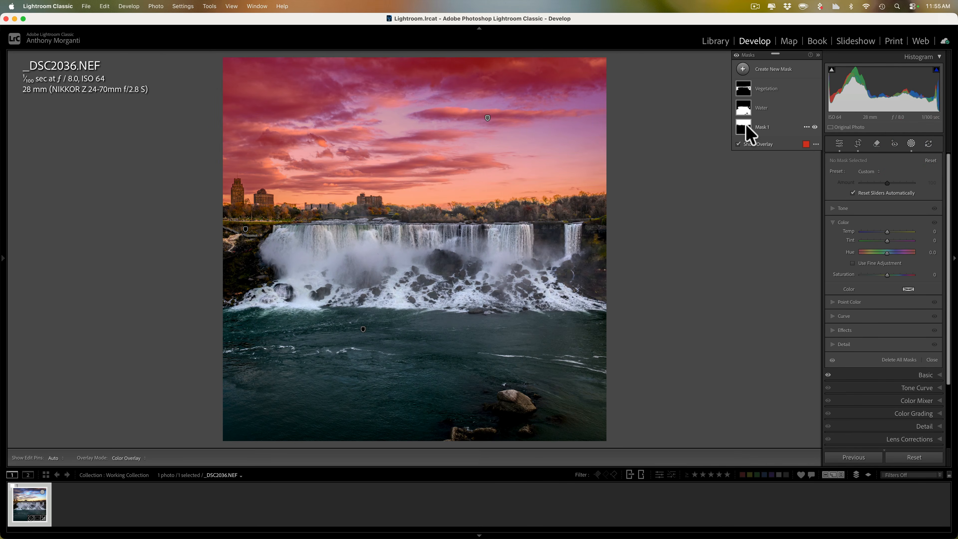
pyautogui.moveTo(744, 112)
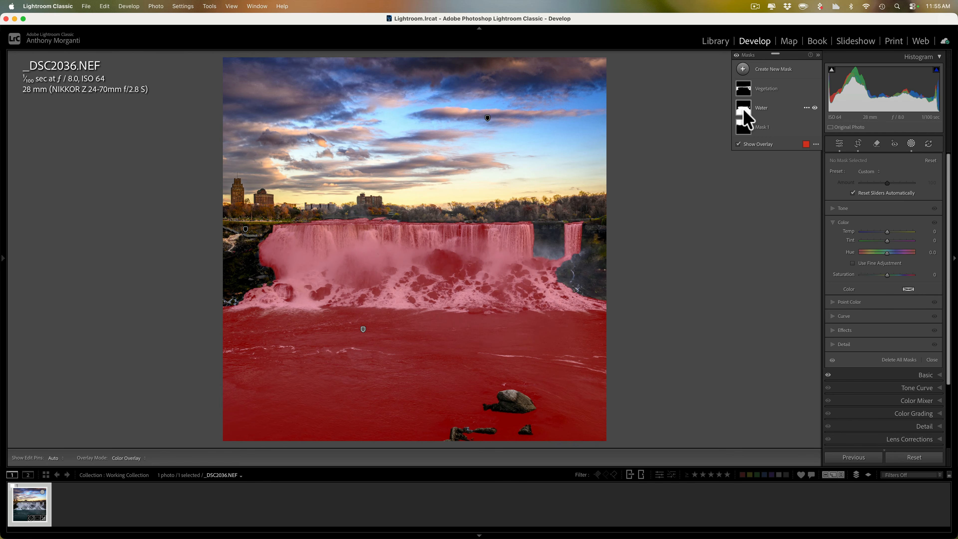
pyautogui.moveTo(745, 88)
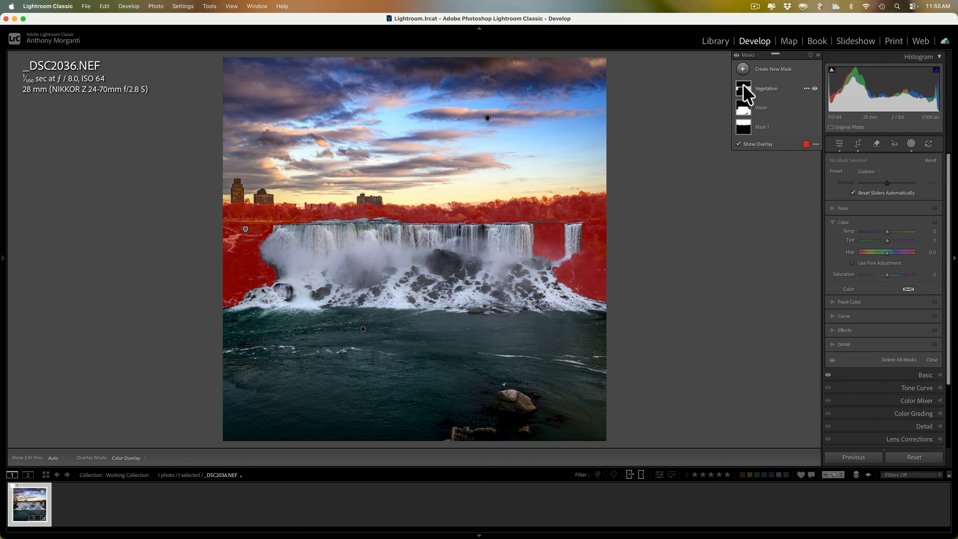
pyautogui.click(858, 145)
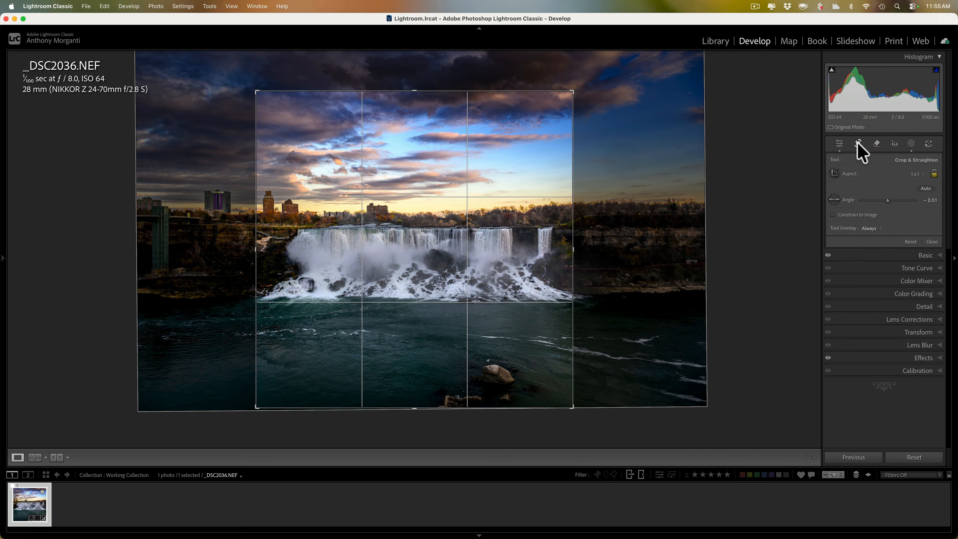
pyautogui.click(858, 143)
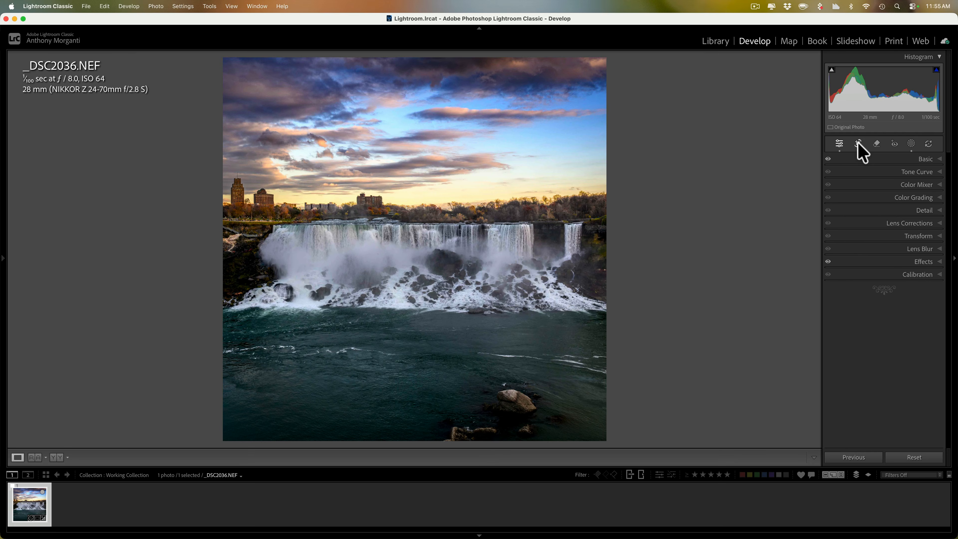
# - Export _DSC2036.NEF to the Desktop folder with the image format set to DNG
pyautogui.press('shift+super+e')
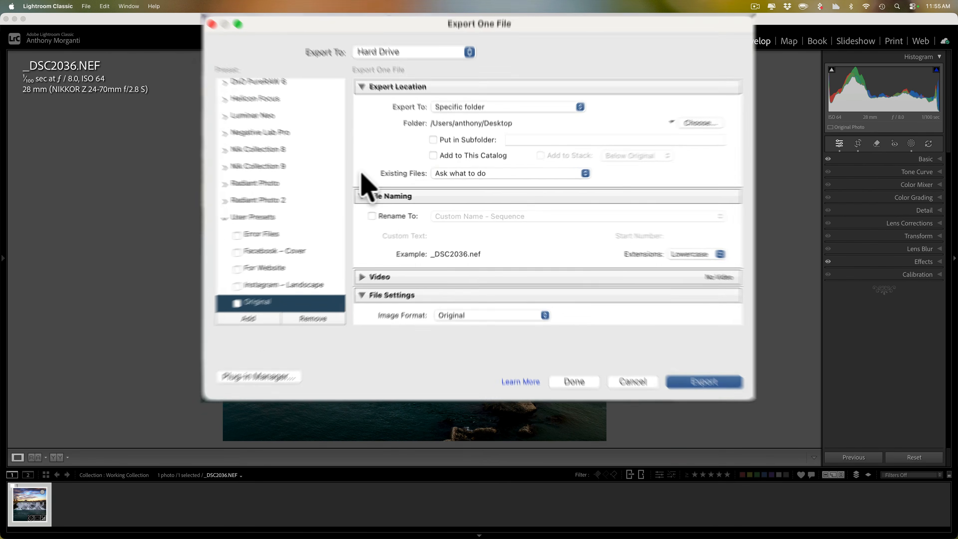
pyautogui.scroll(-5, 457, 193)
pyautogui.scroll(5, 484, 181)
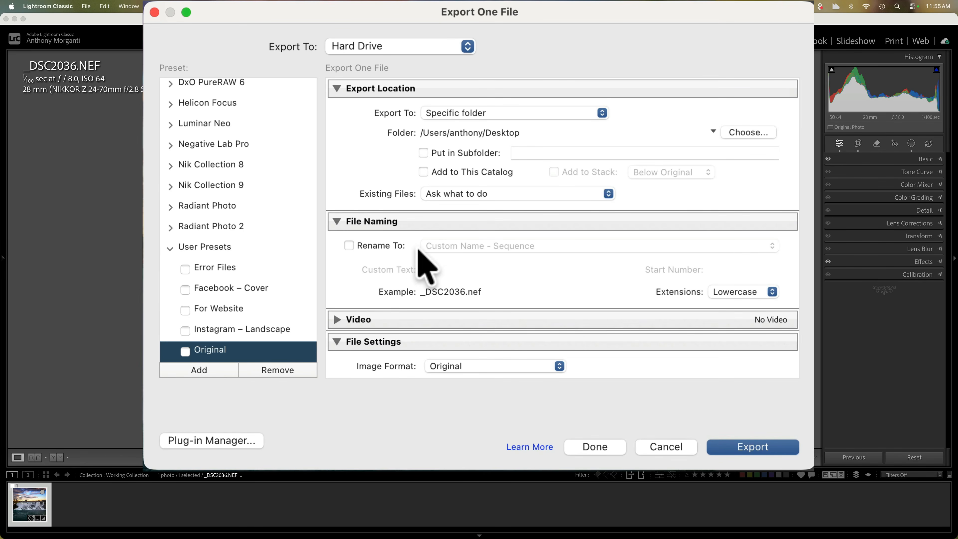
pyautogui.scroll(-5, 422, 262)
pyautogui.click(458, 242)
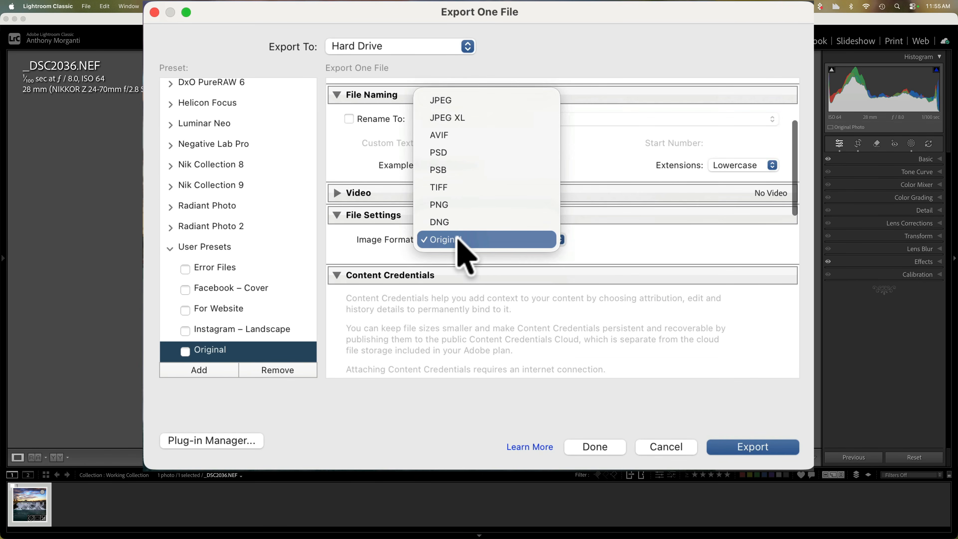
pyautogui.click(454, 222)
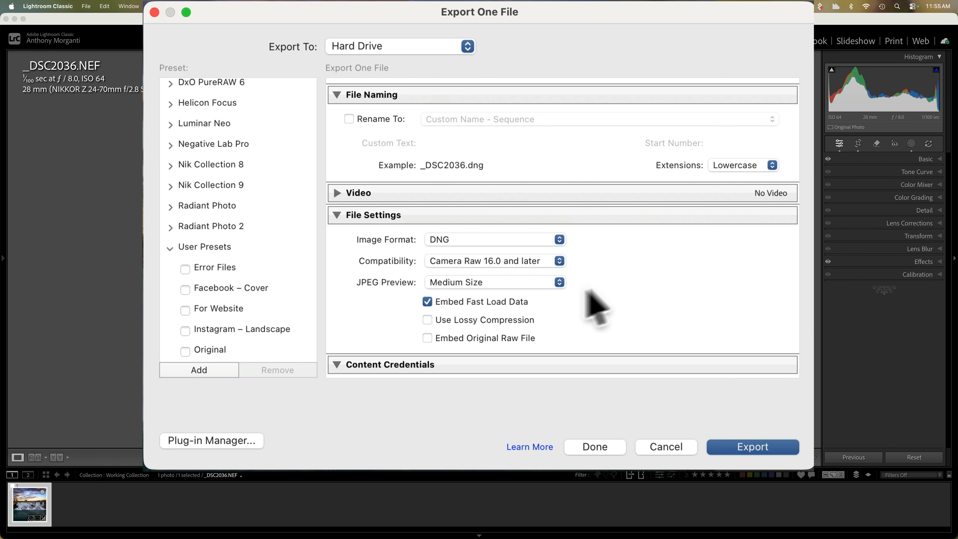
pyautogui.scroll(5, 600, 289)
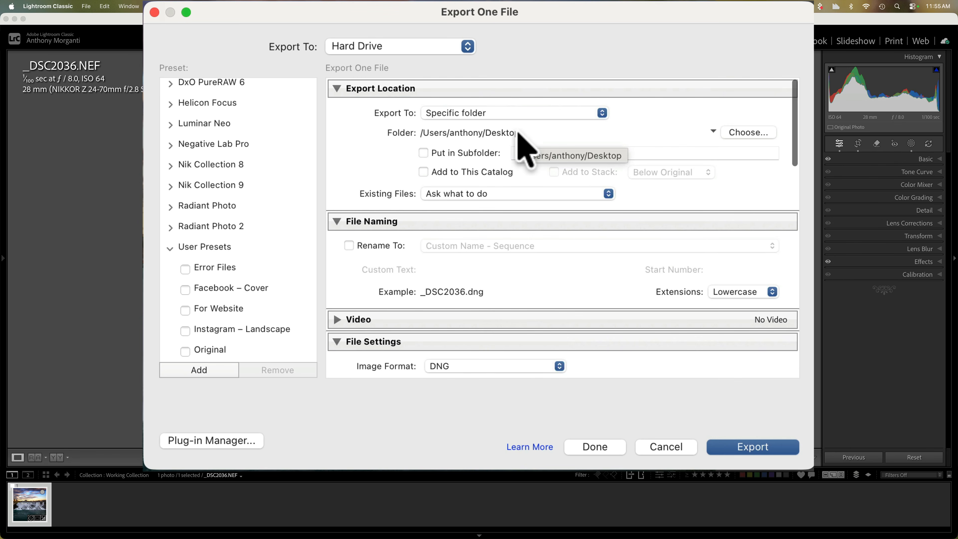
pyautogui.scroll(-10, 534, 158)
pyautogui.scroll(10, 536, 155)
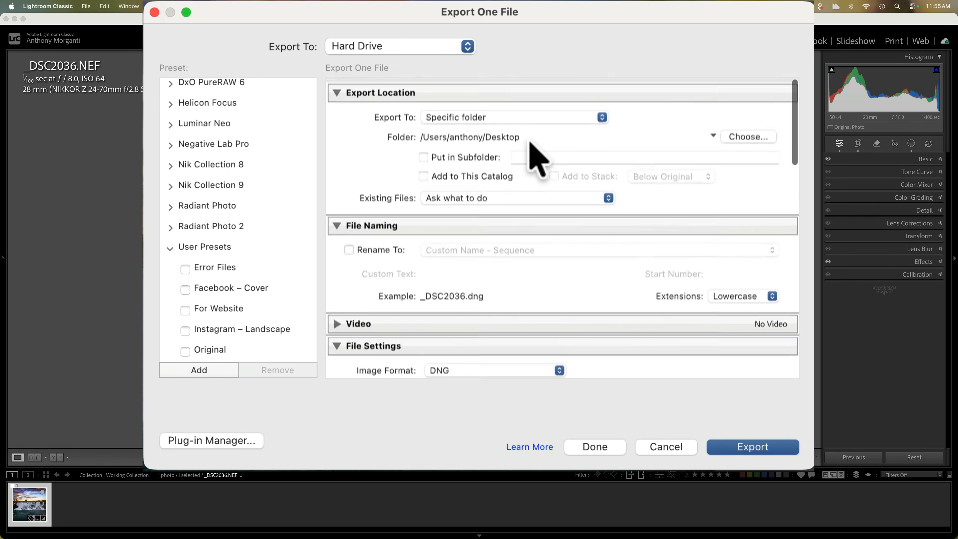
pyautogui.click(753, 449)
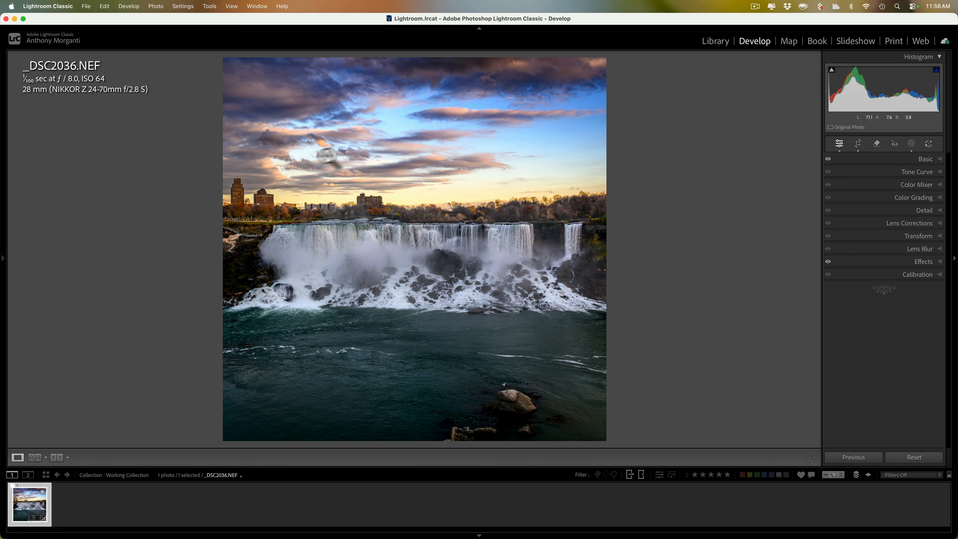
# - Render the edited _DSC2036.NEF to a new DNG with its current edits permanently applied
pyautogui.rightClick(430, 134)
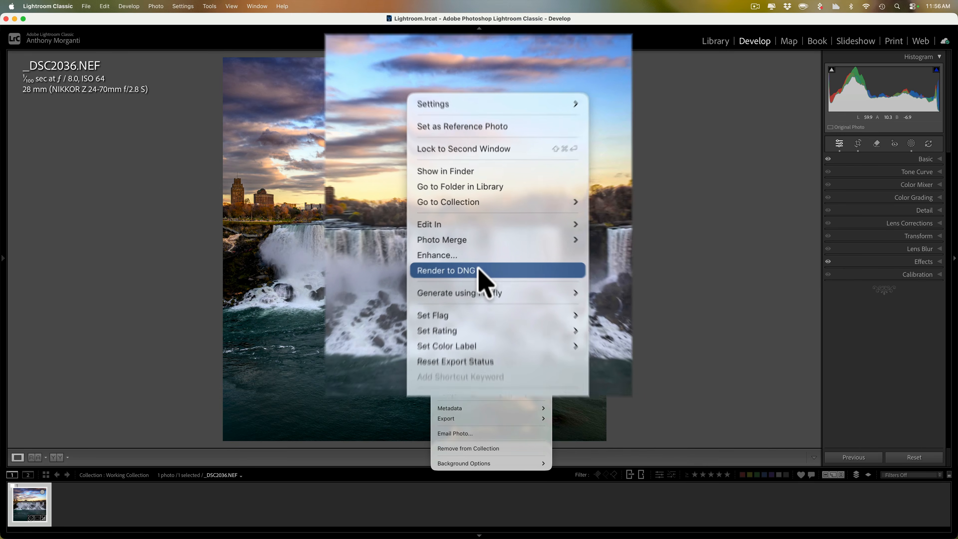
pyautogui.click(477, 253)
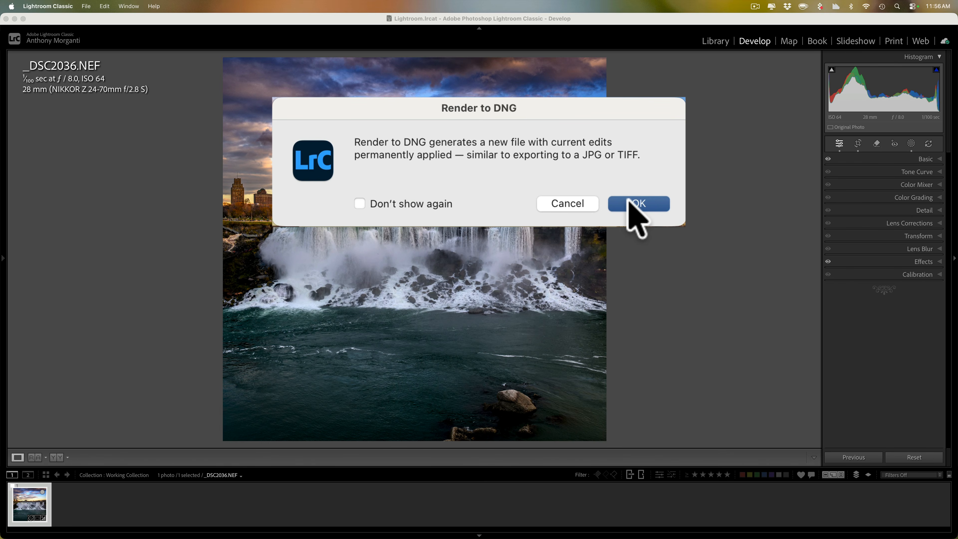
pyautogui.click(637, 205)
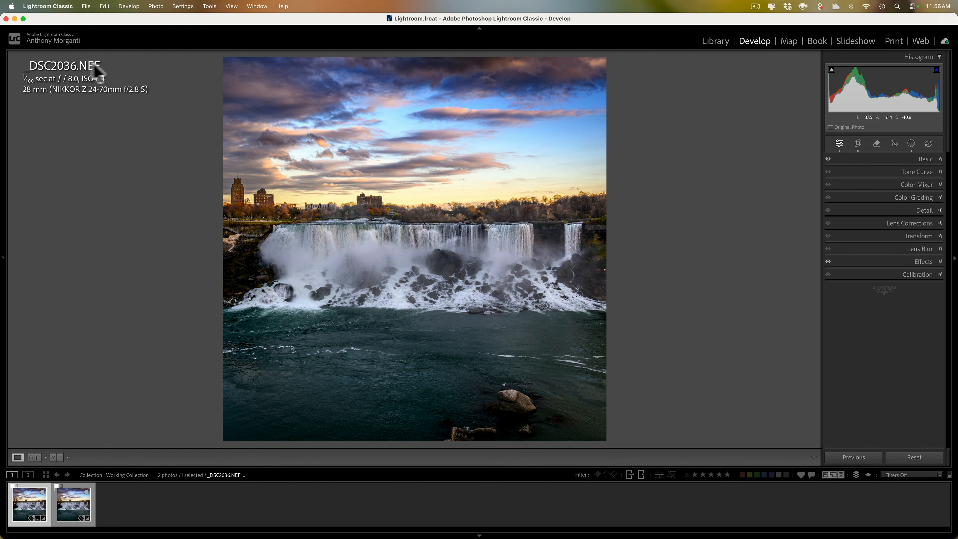
# - Export _DSC2036-Rendered.dng to the Desktop folder using the Original user preset
pyautogui.click(72, 494)
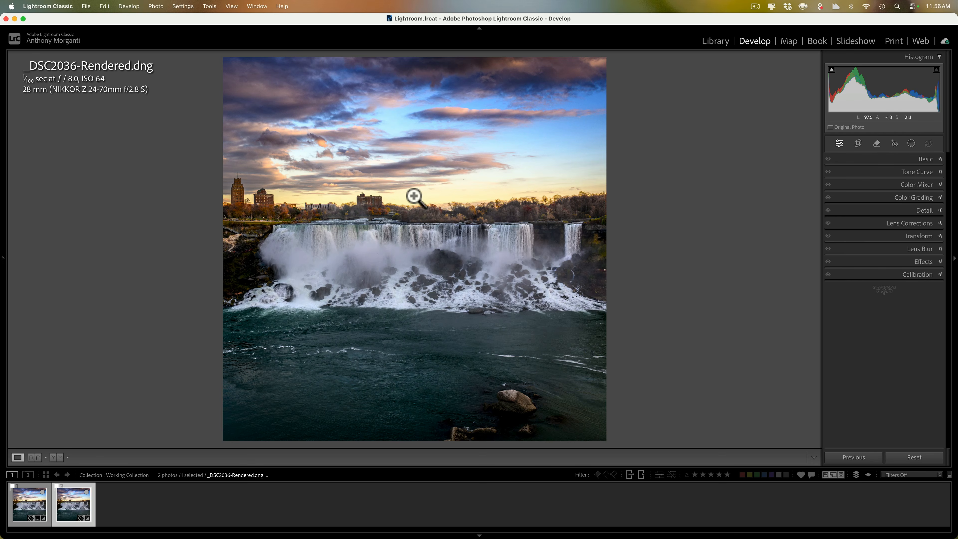
pyautogui.press('shift+super+e')
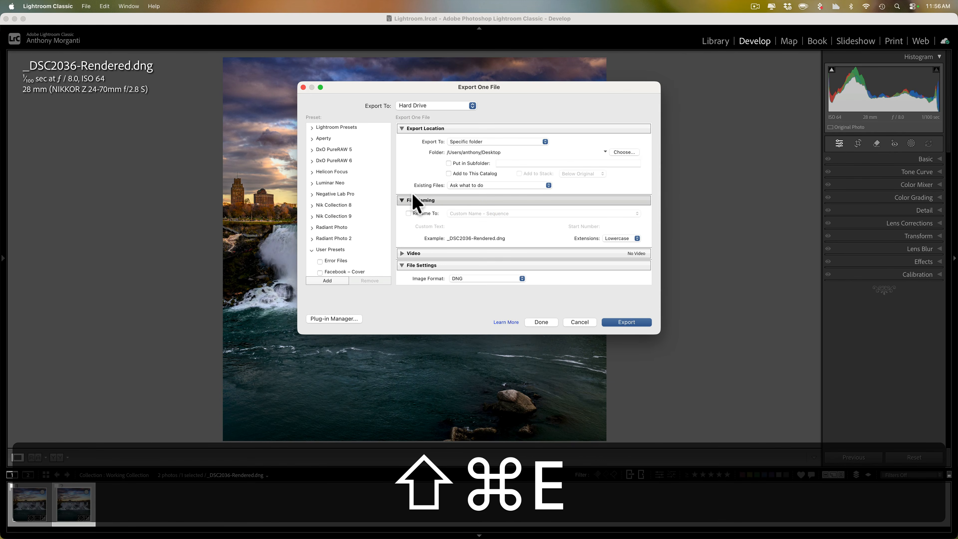
pyautogui.scroll(-5, 449, 231)
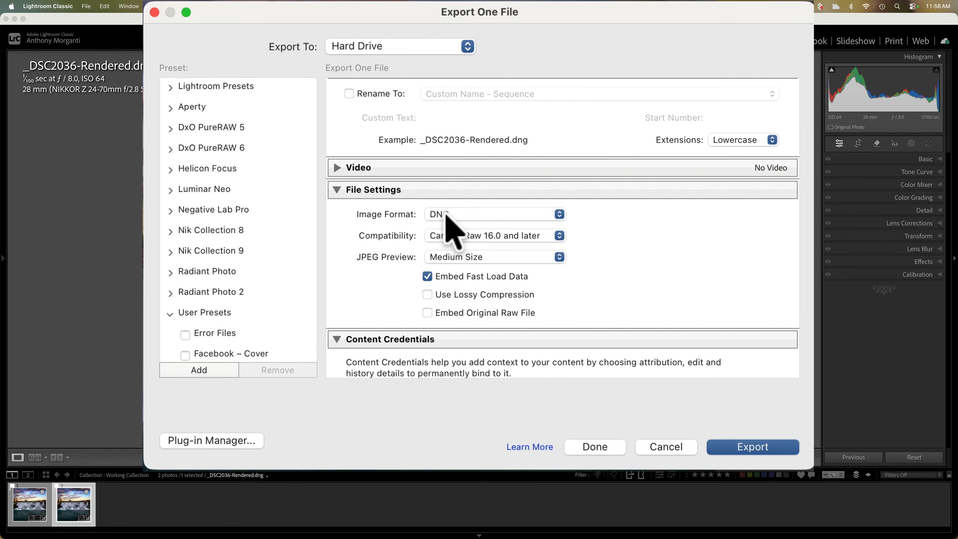
pyautogui.scroll(-3, 267, 249)
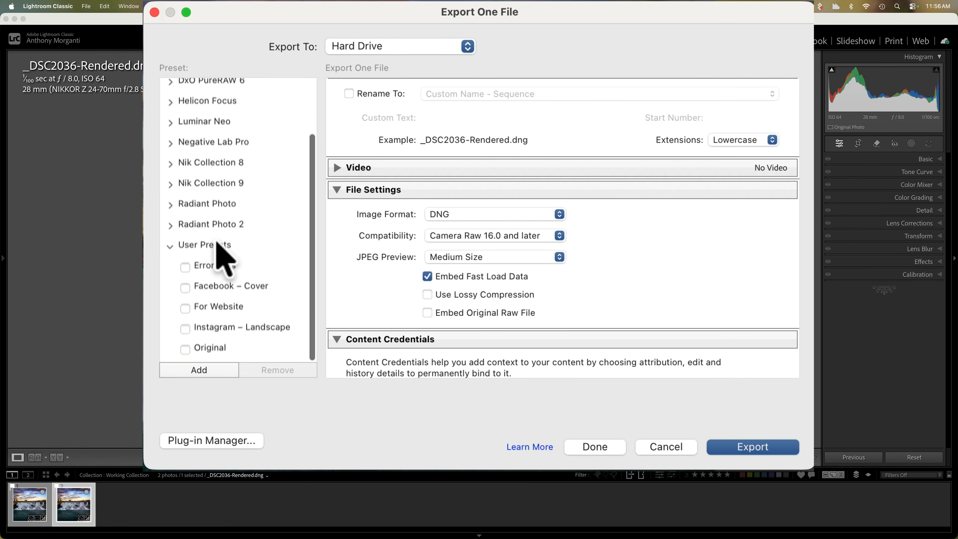
pyautogui.click(207, 351)
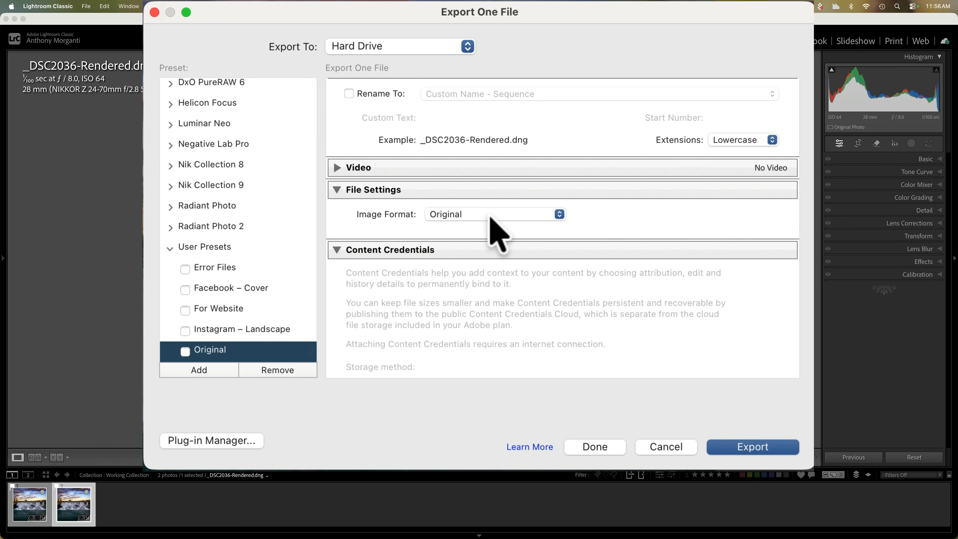
pyautogui.scroll(5, 490, 219)
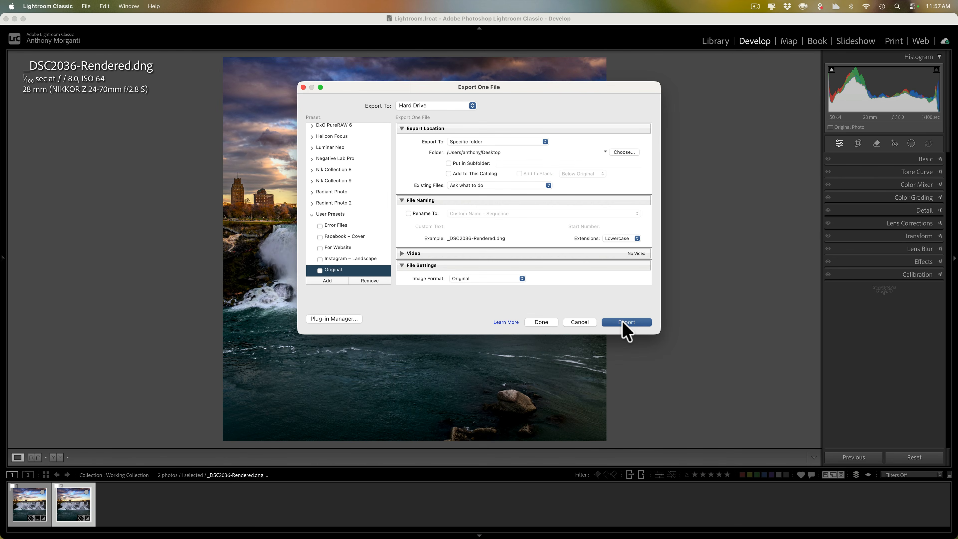
pyautogui.click(626, 322)
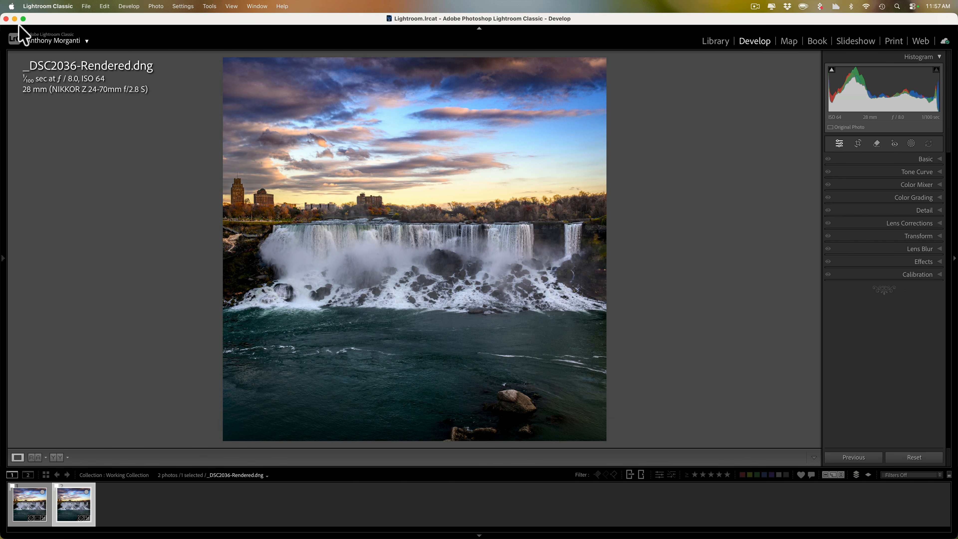
# - Switch to ON1 Photo RAW and compare the two exported DNG files in the Desktop folder, then minimize it
pyautogui.click(14, 19)
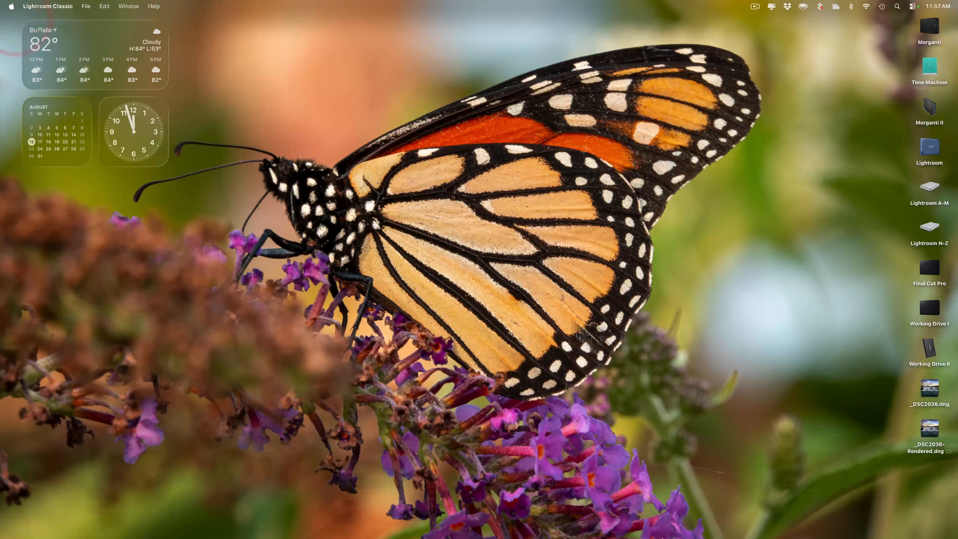
pyautogui.moveTo(754, 536)
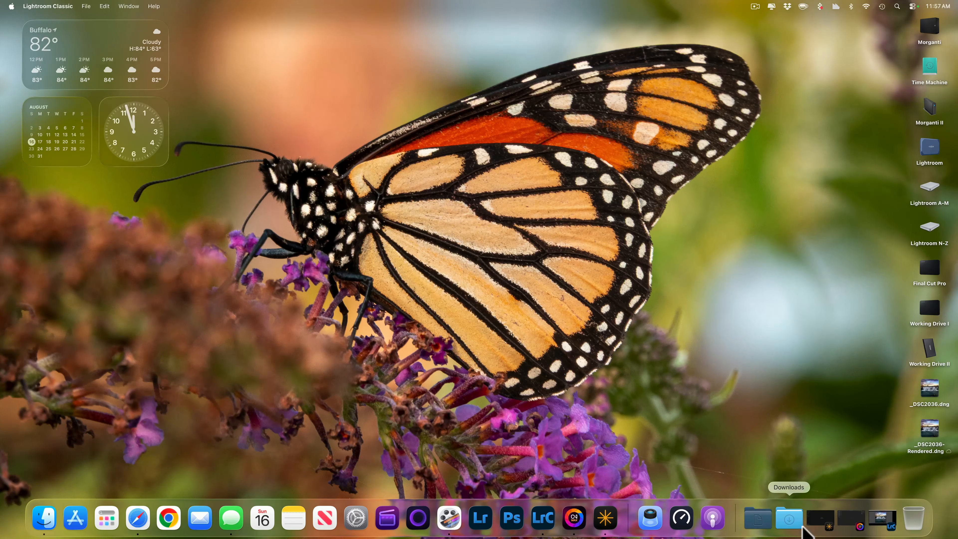
pyautogui.click(852, 514)
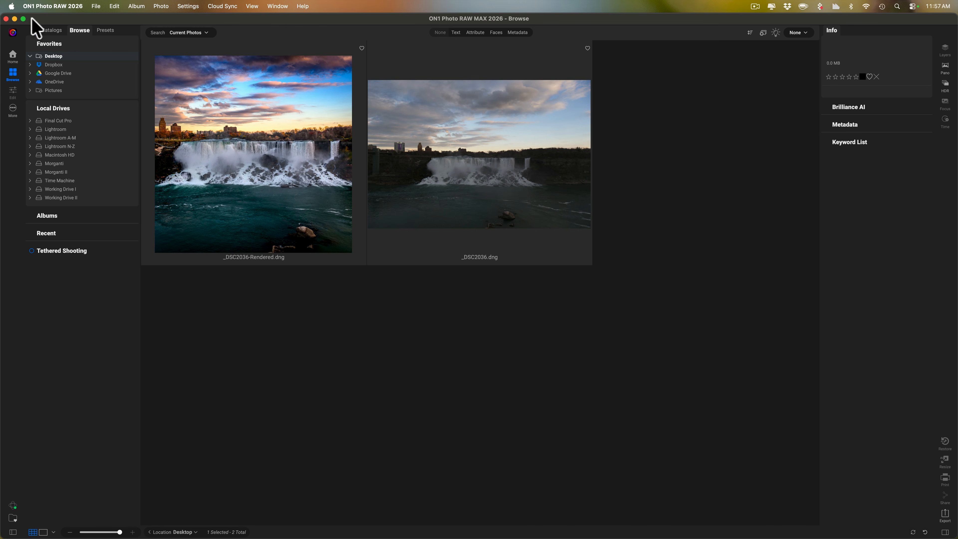
pyautogui.click(14, 18)
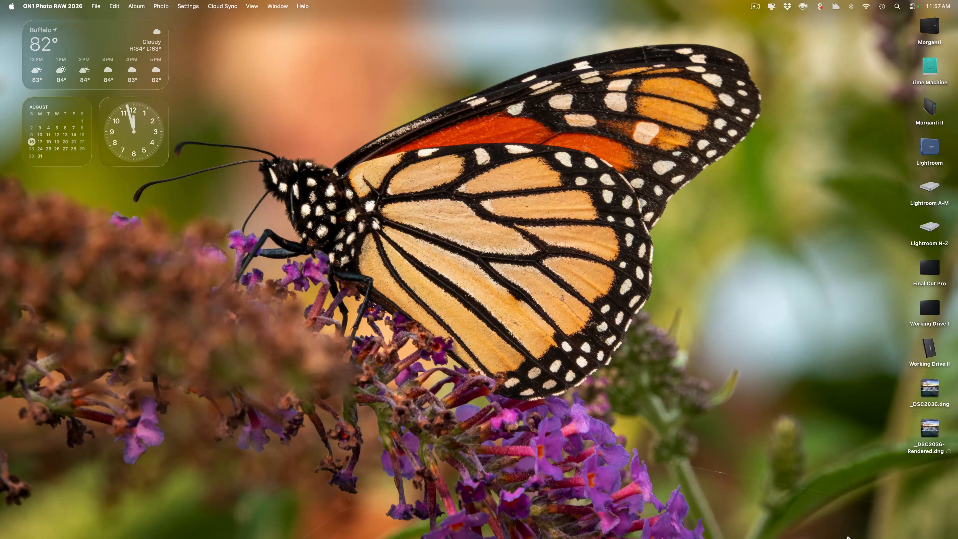
# - Switch to Luminar Neo and open _DSC2036.dng from the Desktop folder for a full view
pyautogui.moveTo(853, 535)
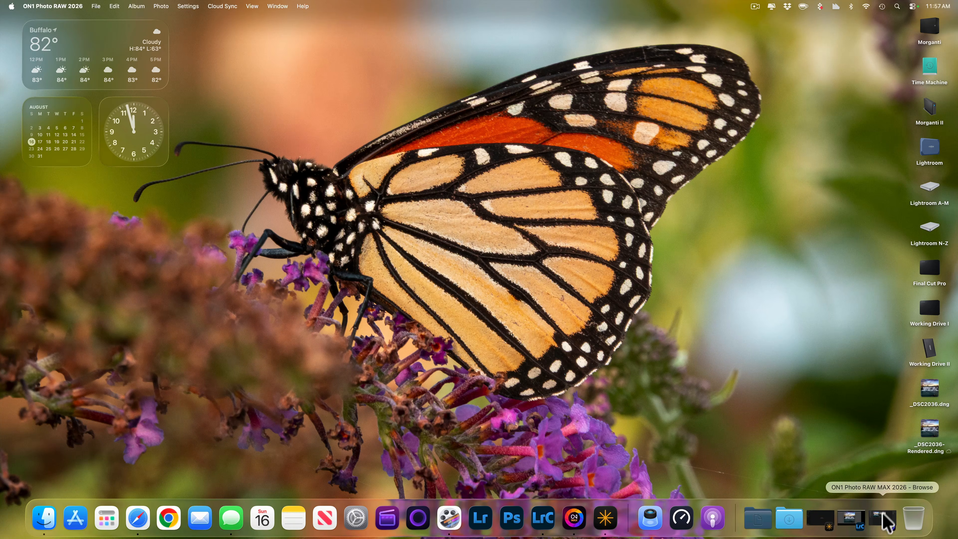
pyautogui.click(821, 516)
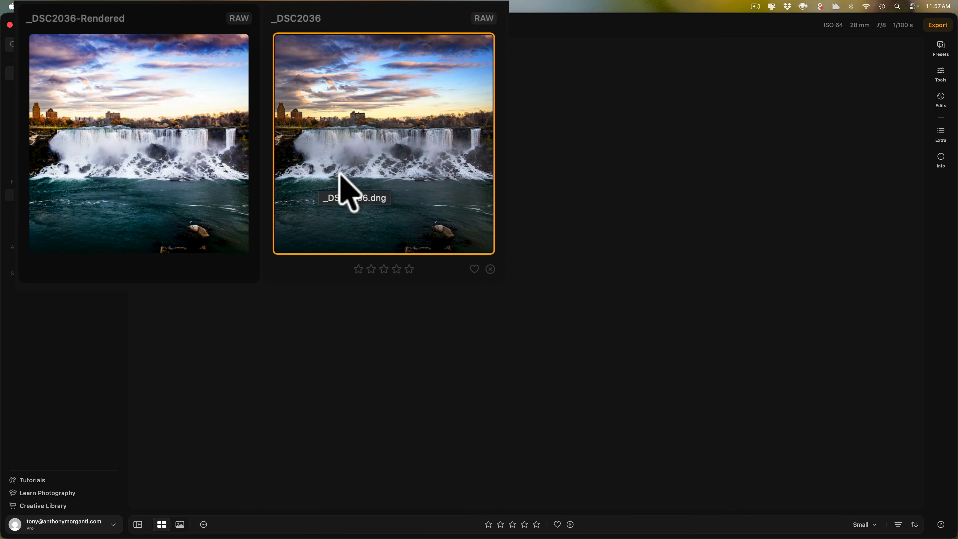
pyautogui.doubleClick(374, 165)
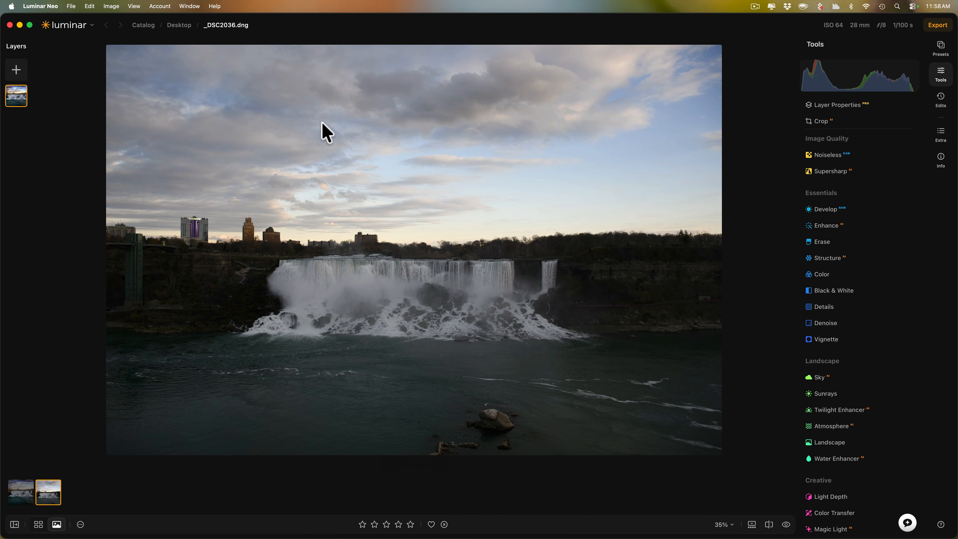
# - Return to the Desktop folder grid, switch to ON1 Photo RAW to view _DSC2036.dng in the editor, and minimize both ON1 and Luminar Neo
pyautogui.click(135, 23)
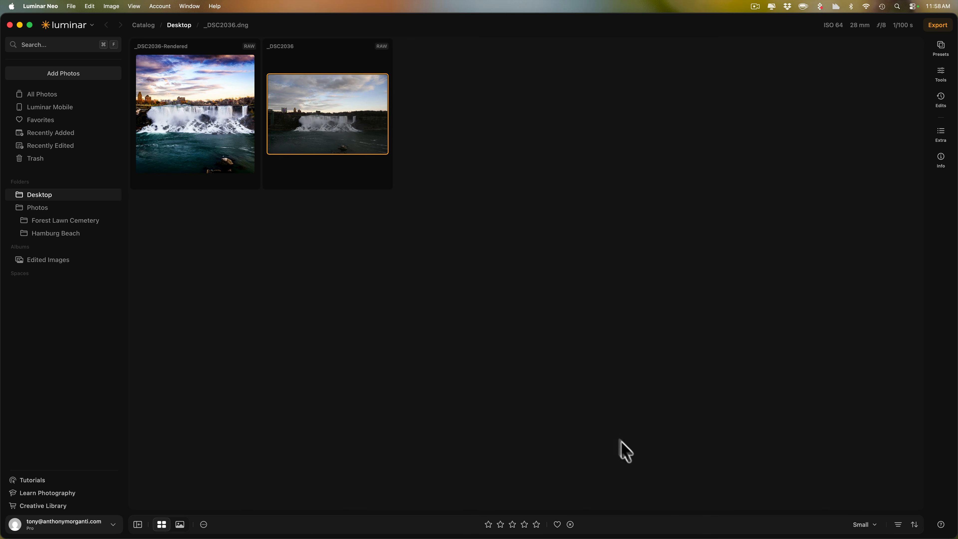
pyautogui.moveTo(664, 536)
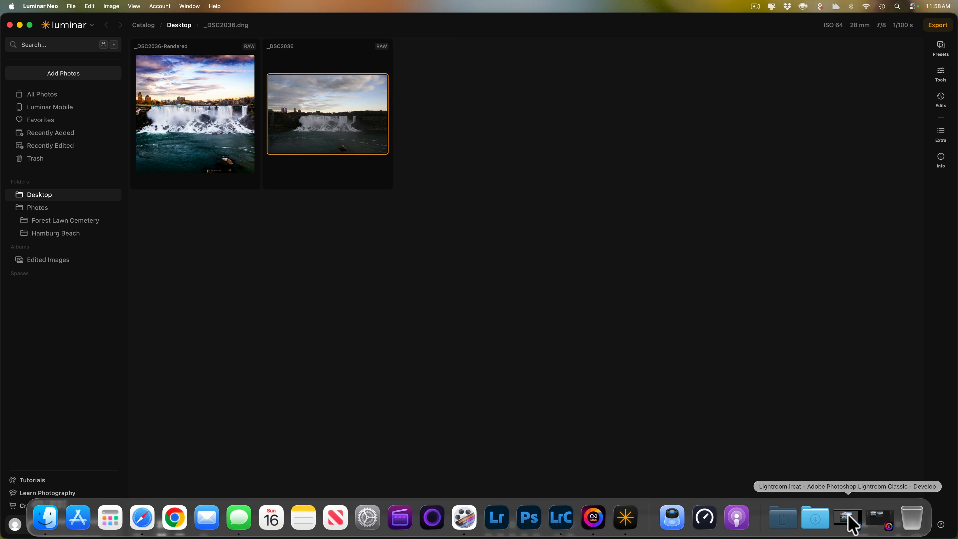
pyautogui.click(882, 524)
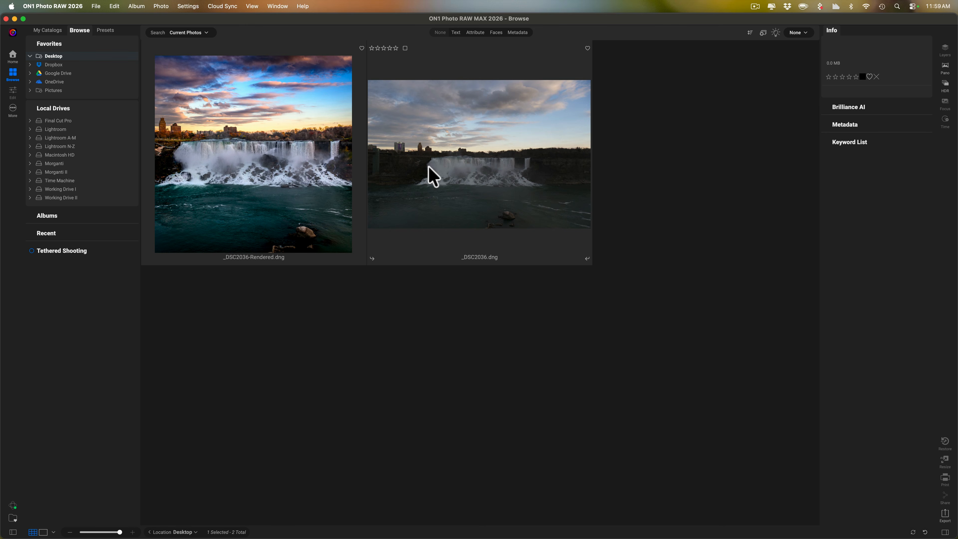
pyautogui.click(457, 148)
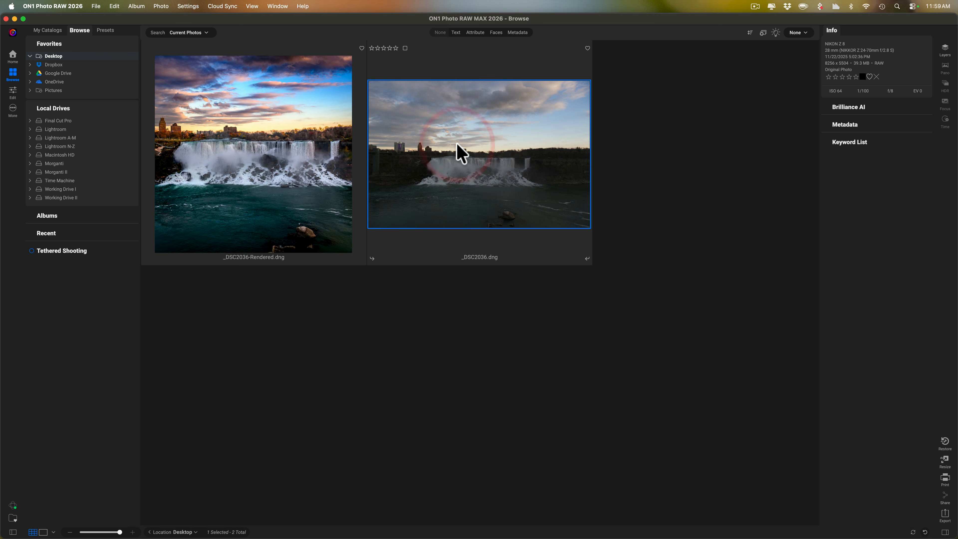
pyautogui.doubleClick(466, 182)
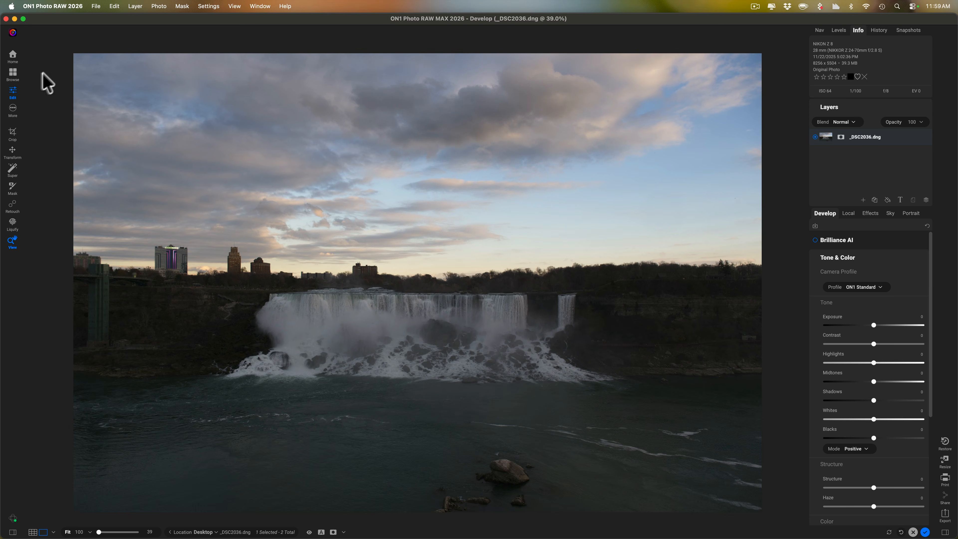
pyautogui.click(15, 19)
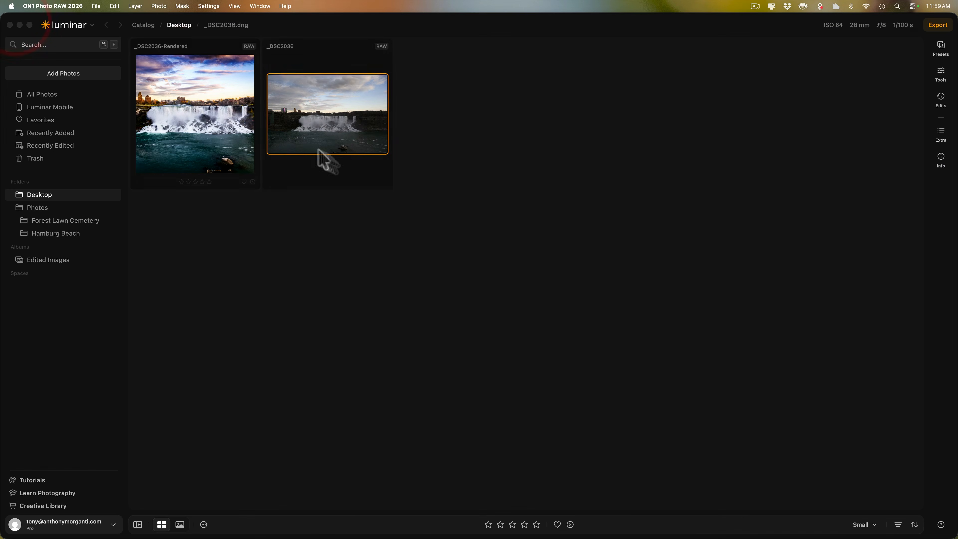
pyautogui.click(20, 25)
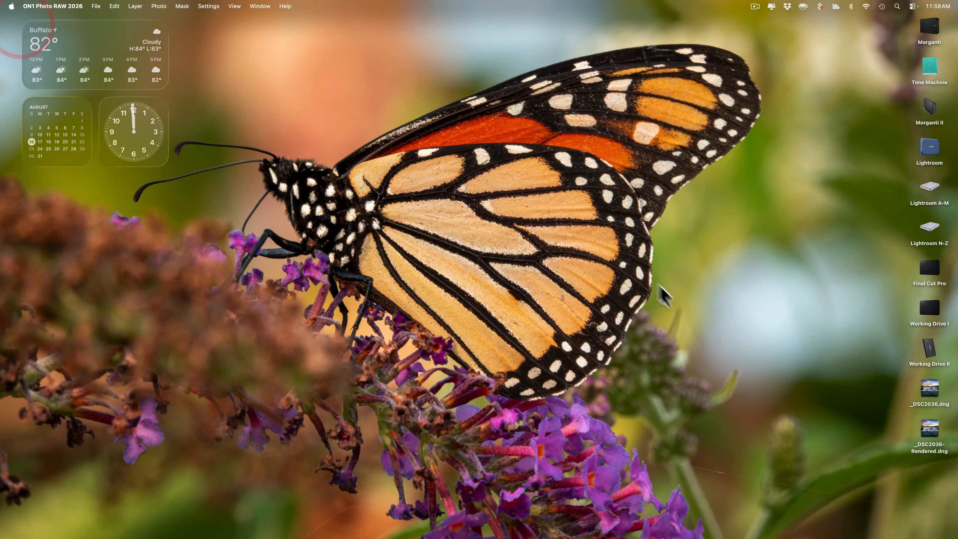
# - Move _DSC2036.dng and _DSC2036-Rendered.dng to an open area of the desktop and open both in Photoshop's Camera Raw
pyautogui.moveTo(932, 391); pyautogui.dragTo(719, 183)
pyautogui.moveTo(931, 430); pyautogui.dragTo(713, 225)
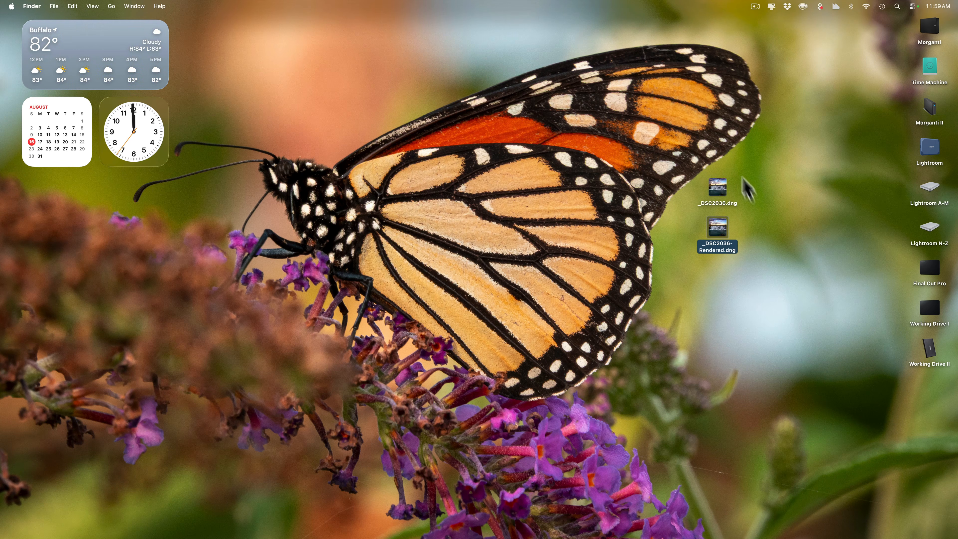
pyautogui.moveTo(701, 174); pyautogui.dragTo(724, 245)
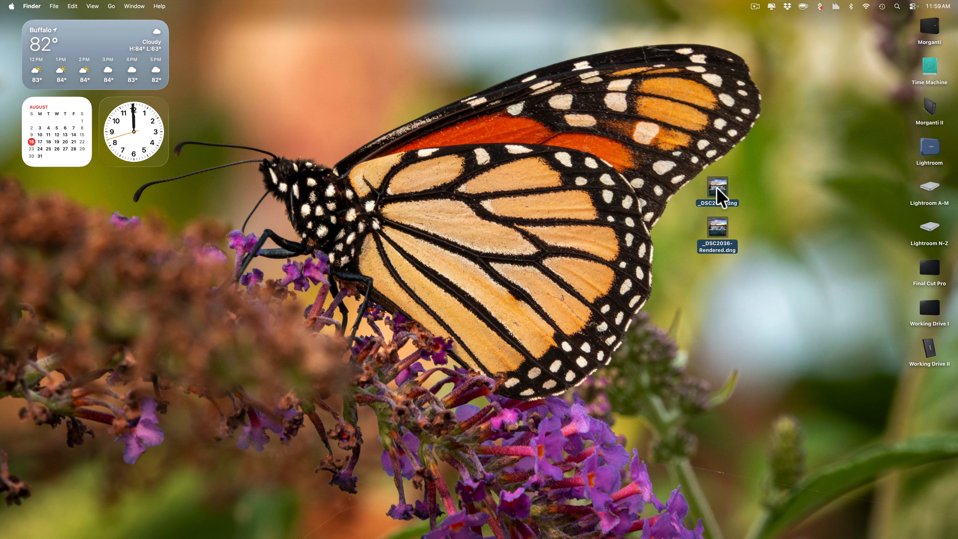
pyautogui.moveTo(721, 196); pyautogui.dragTo(513, 527)
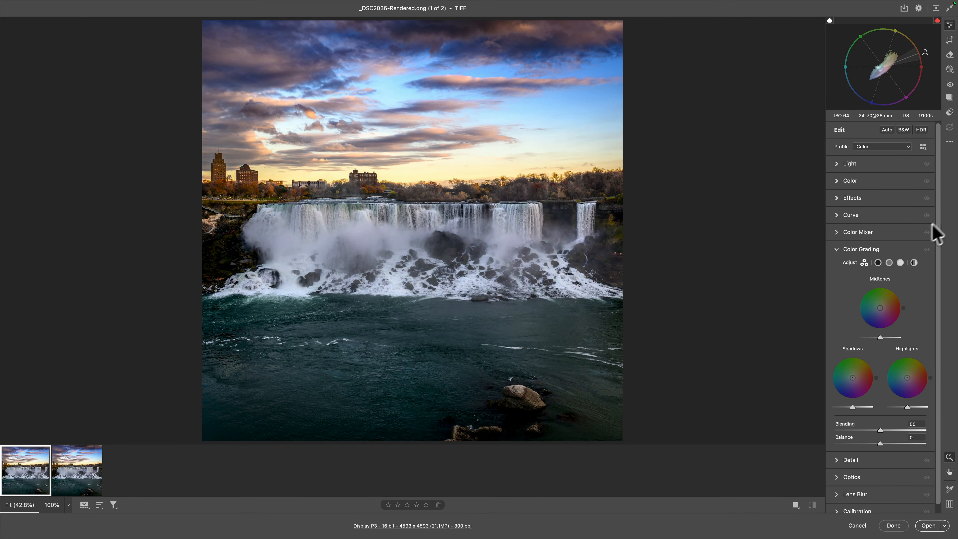
# - Collapse the Color Grading settings of _DSC2036-Rendered.dng and examine its Light adjustments and masking options
pyautogui.click(836, 250)
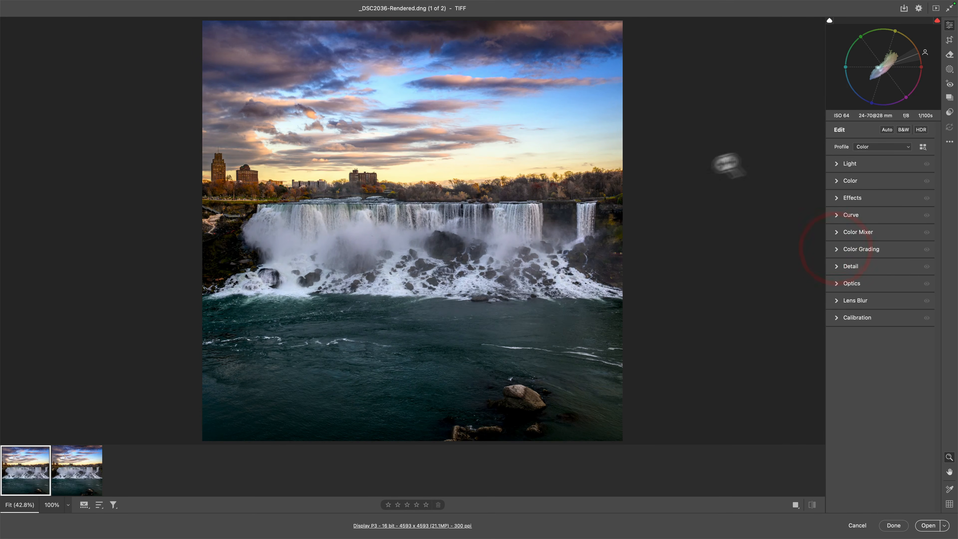
pyautogui.moveTo(26, 454)
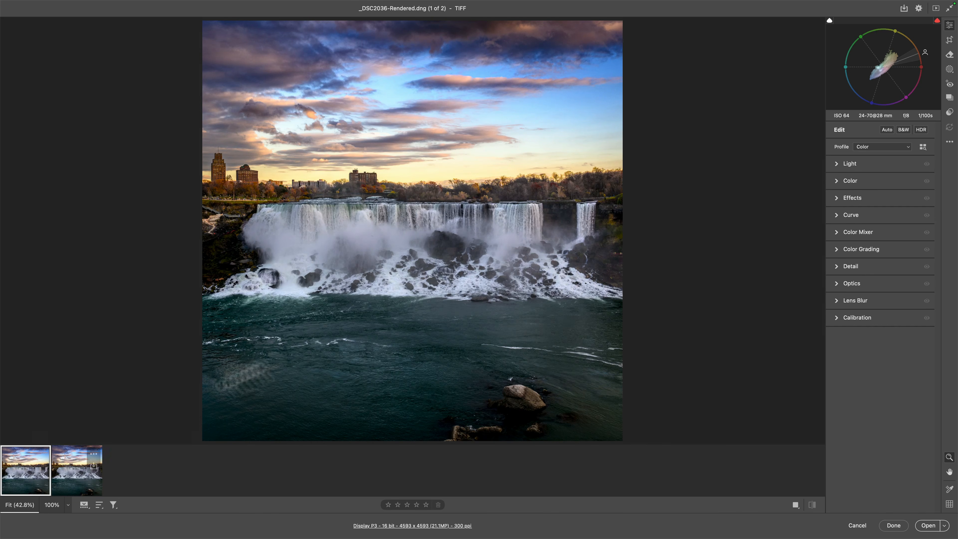
pyautogui.click(840, 166)
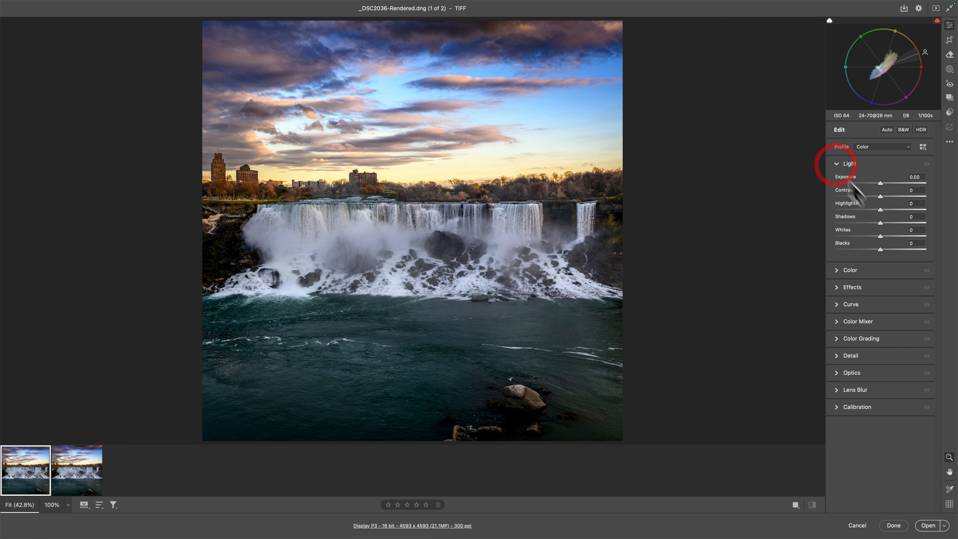
pyautogui.click(837, 163)
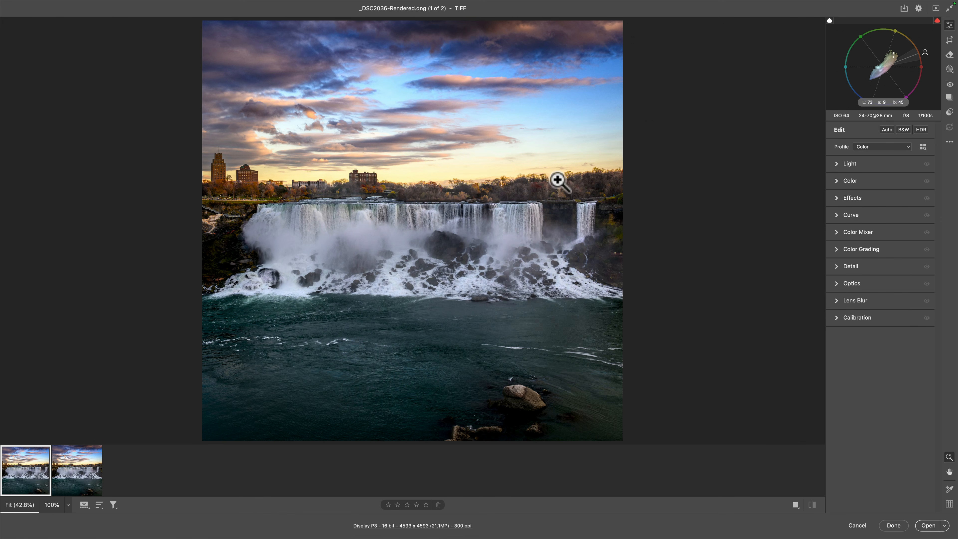
pyautogui.click(950, 69)
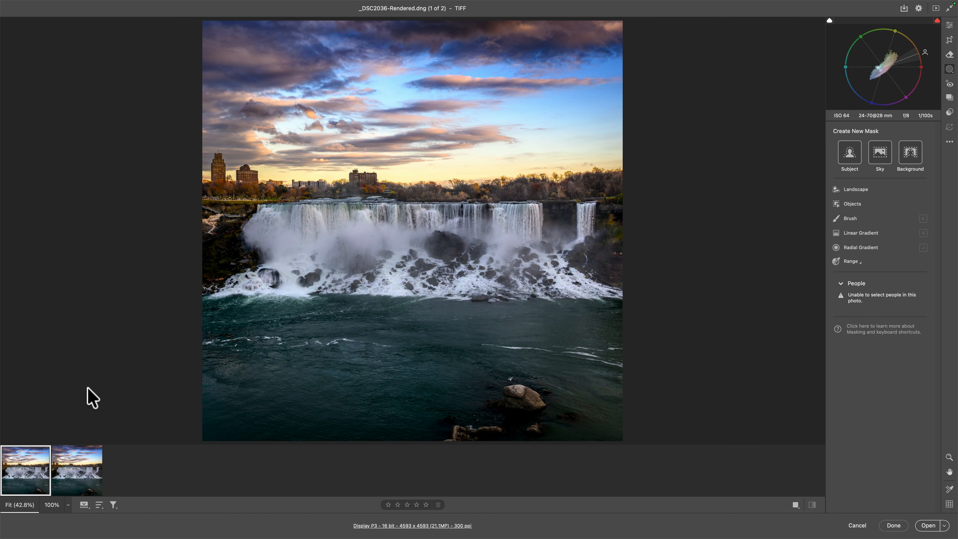
# - Show _DSC2036.dng and examine its list of masks and their Light adjustments
pyautogui.moveTo(68, 457)
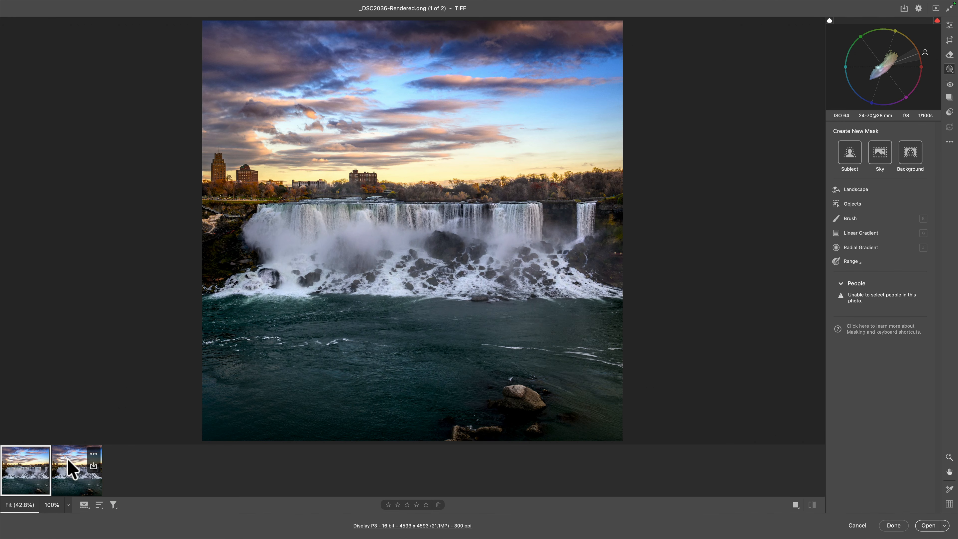
pyautogui.click(69, 461)
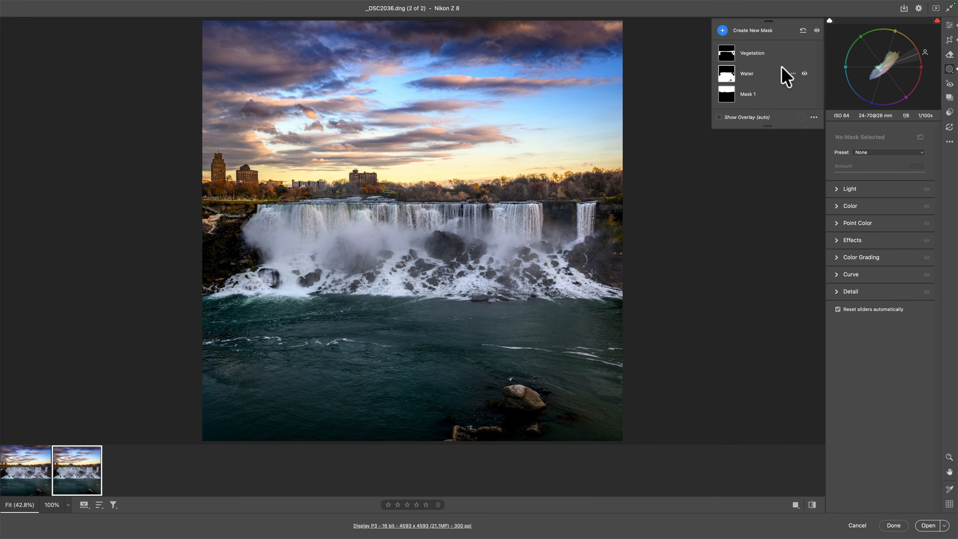
pyautogui.click(836, 188)
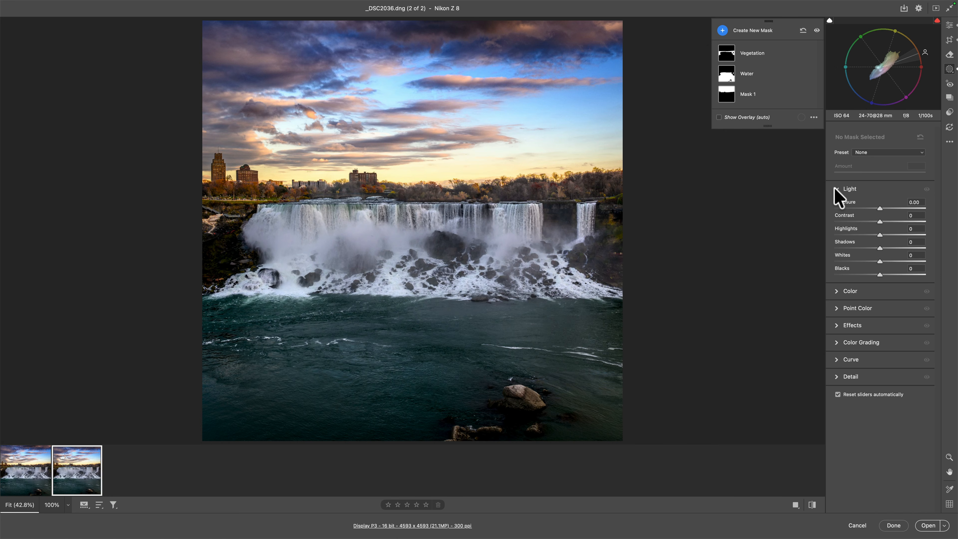
# - Examine the global Light and Effects adjustments of _DSC2036.dng, leaving both groups collapsed
pyautogui.click(950, 25)
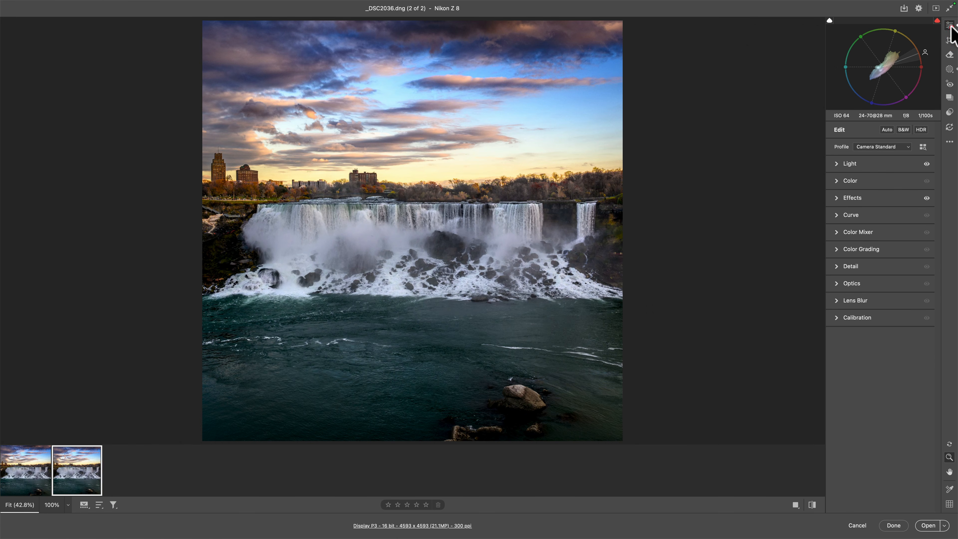
pyautogui.click(839, 161)
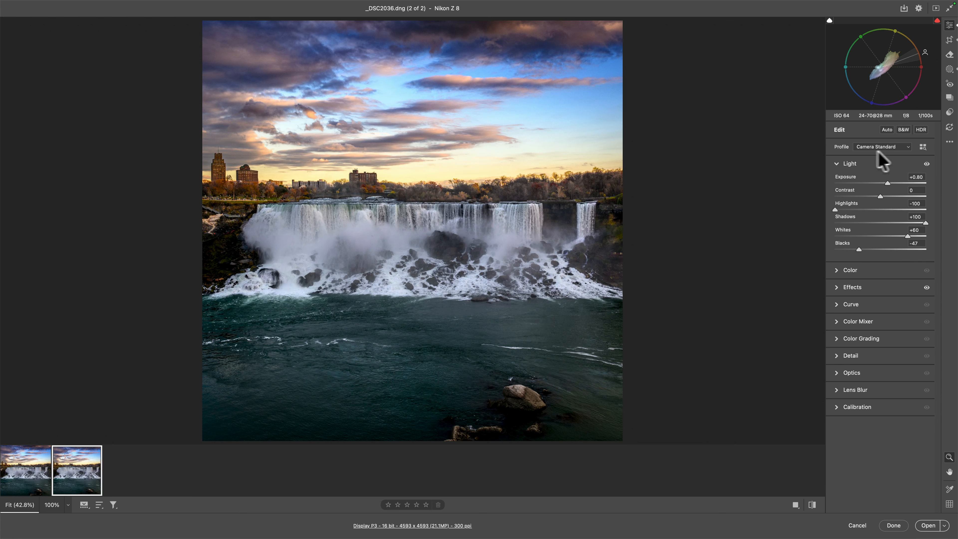
pyautogui.click(837, 162)
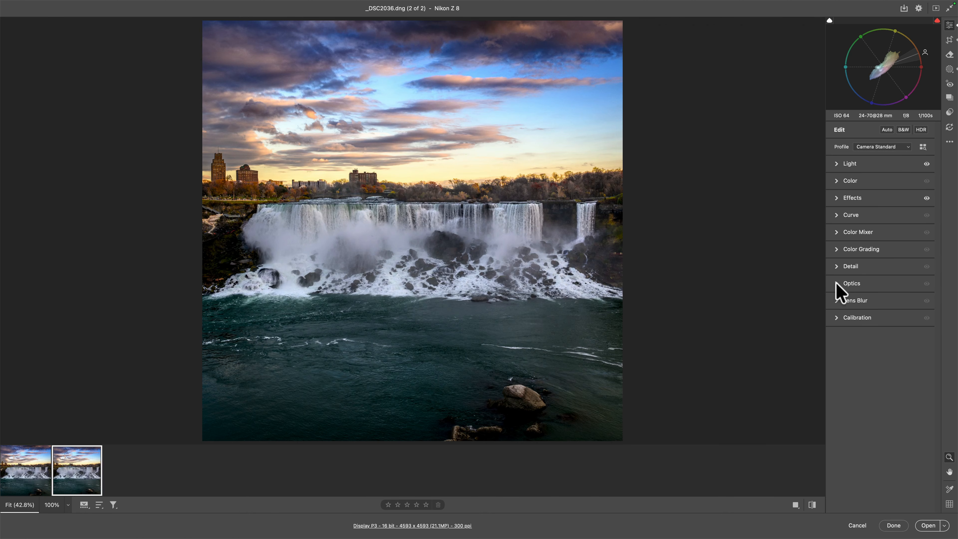
pyautogui.click(837, 198)
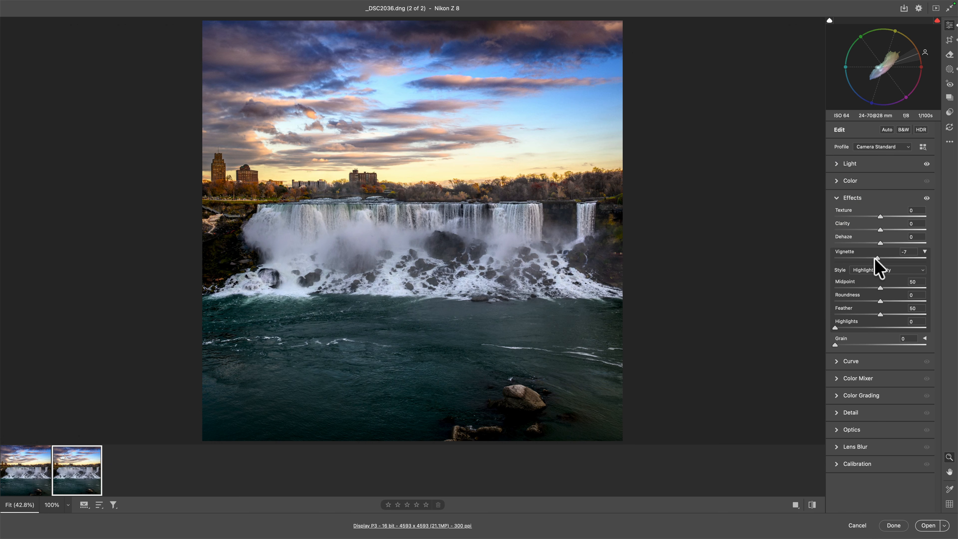
pyautogui.click(836, 197)
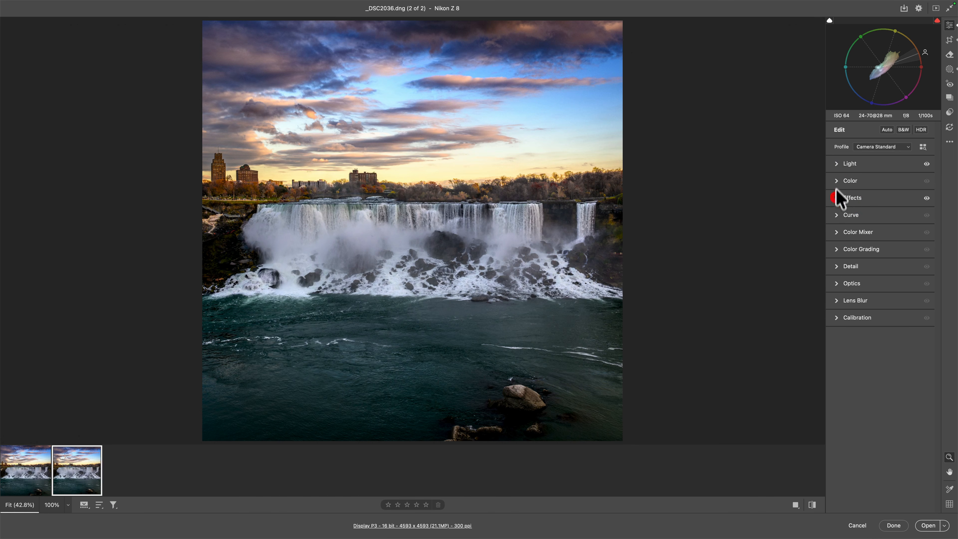
pyautogui.click(838, 165)
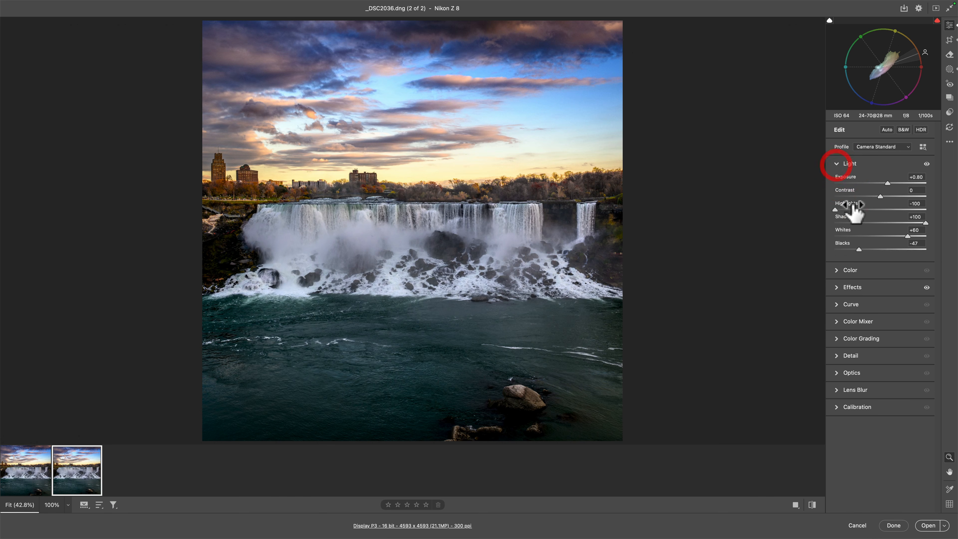
pyautogui.click(837, 164)
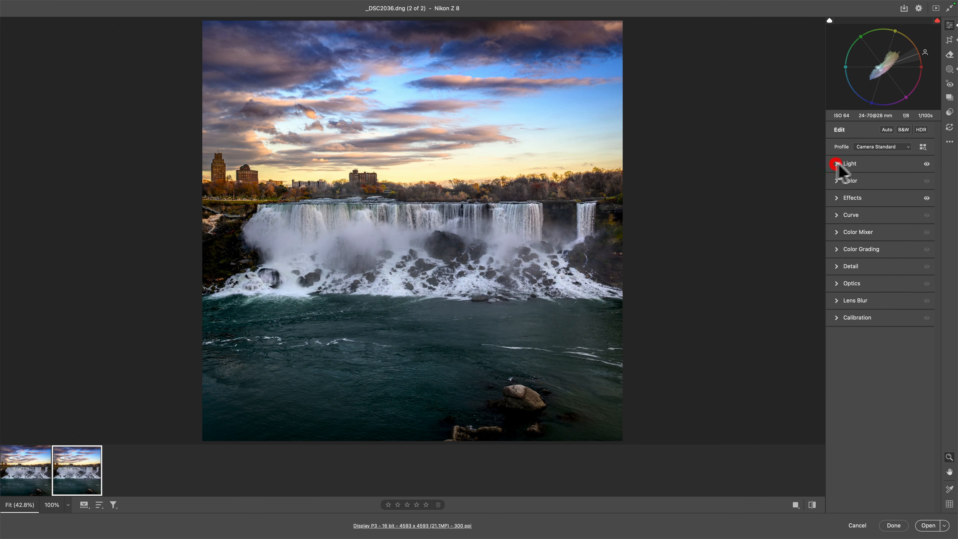
# - Check the masks and crop of _DSC2036.dng, and return to the edit settings of _DSC2036-Rendered.dng
pyautogui.click(950, 69)
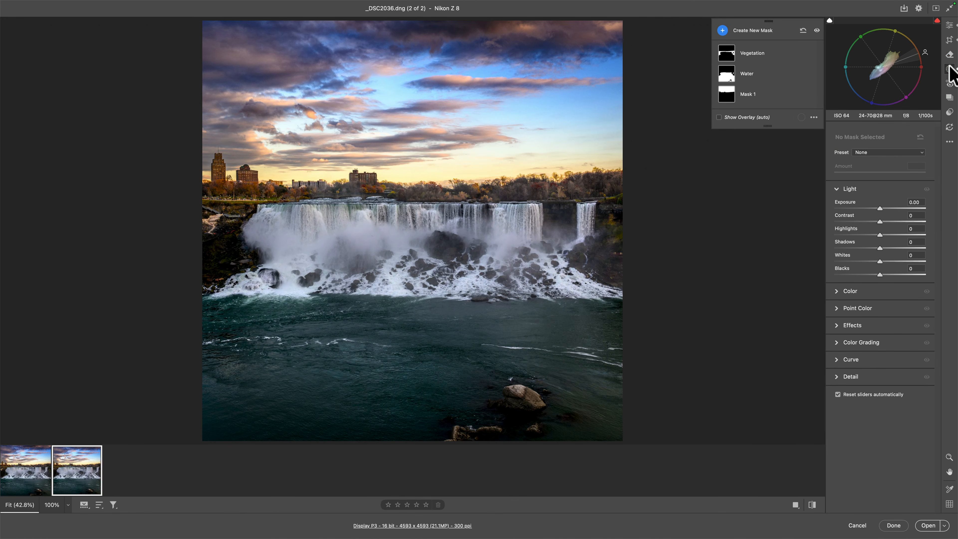
pyautogui.click(950, 39)
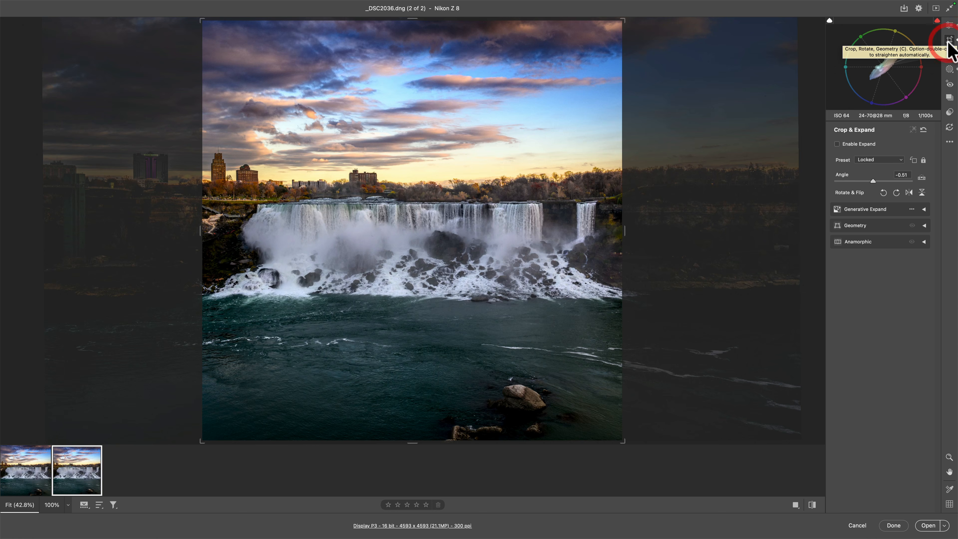
pyautogui.click(949, 26)
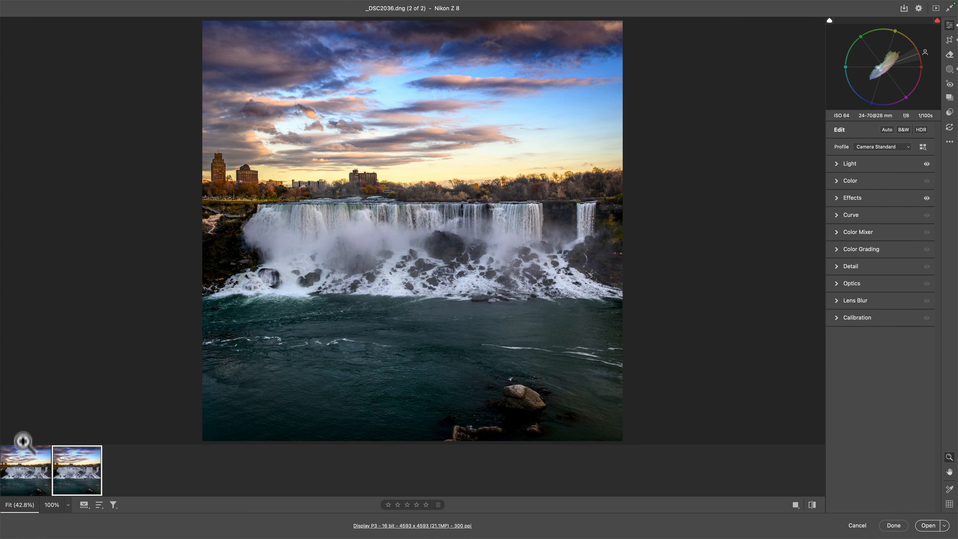
pyautogui.click(25, 458)
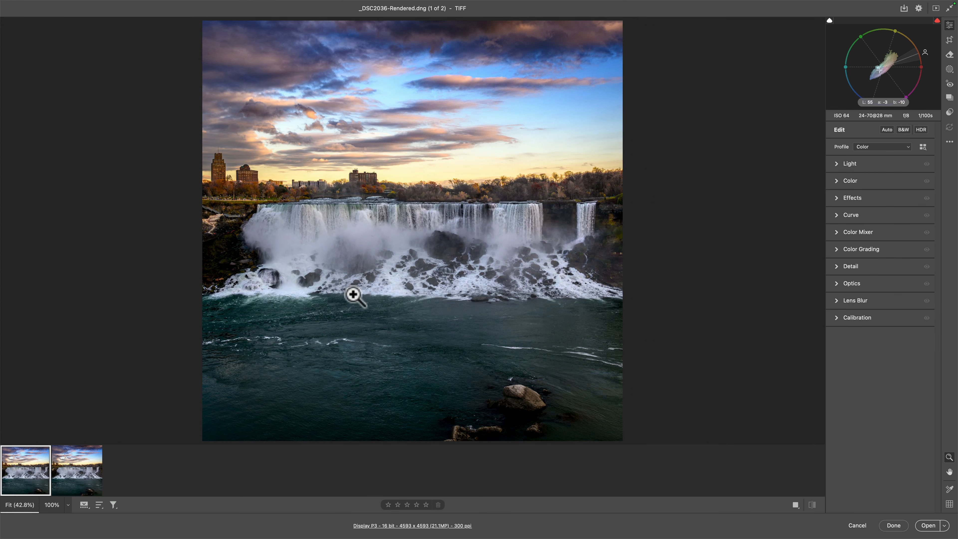